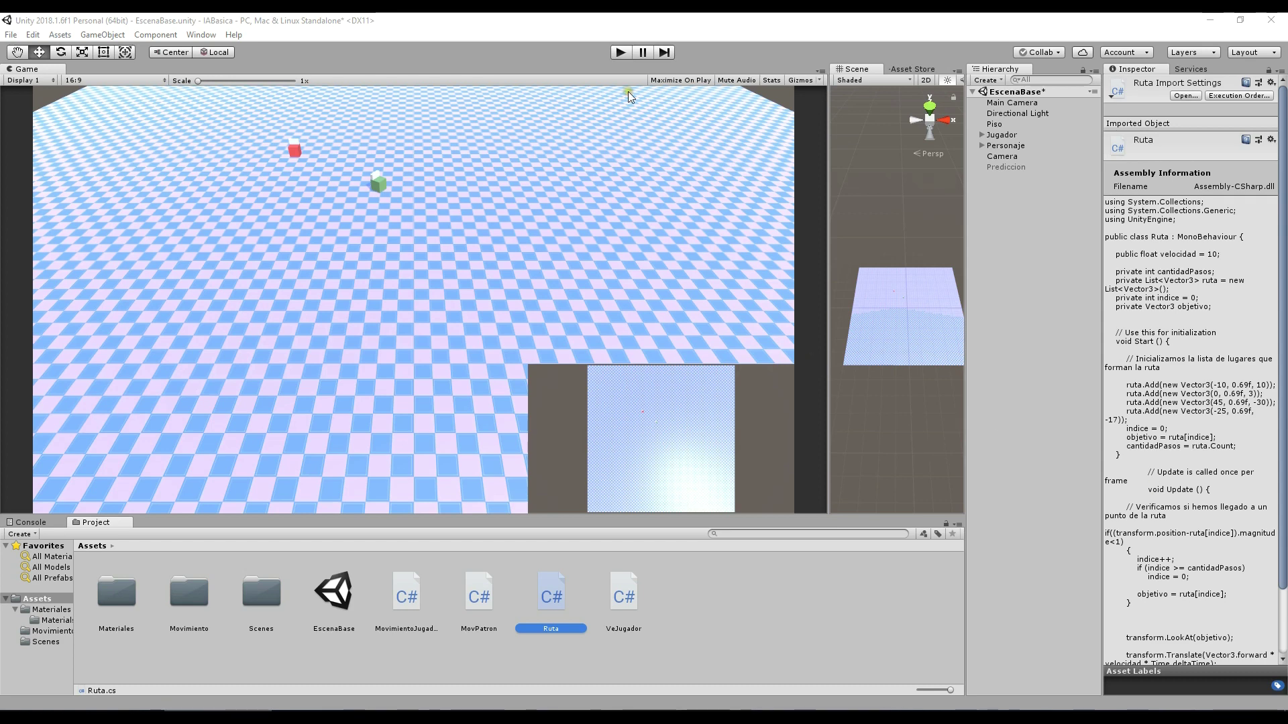
- Preview the cube's motion in Play mode, then open the Ruta script in Visual Studio
left_click(621, 53)
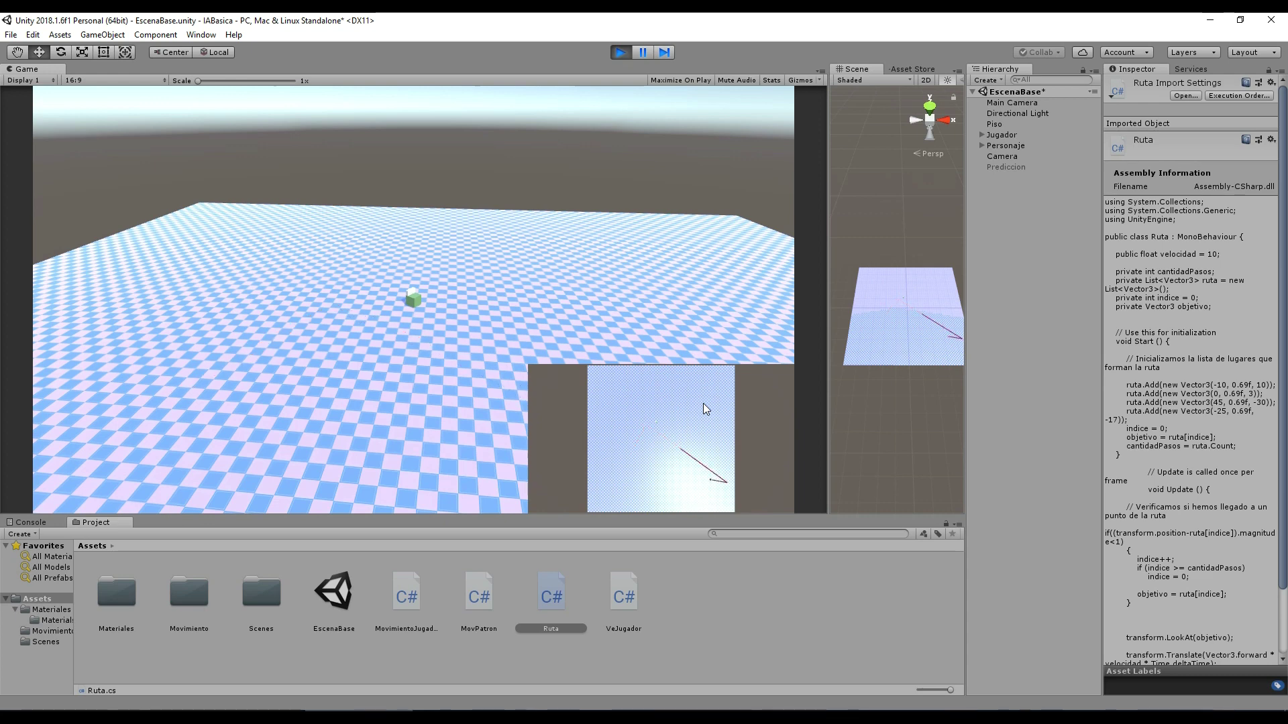
left_click(614, 55)
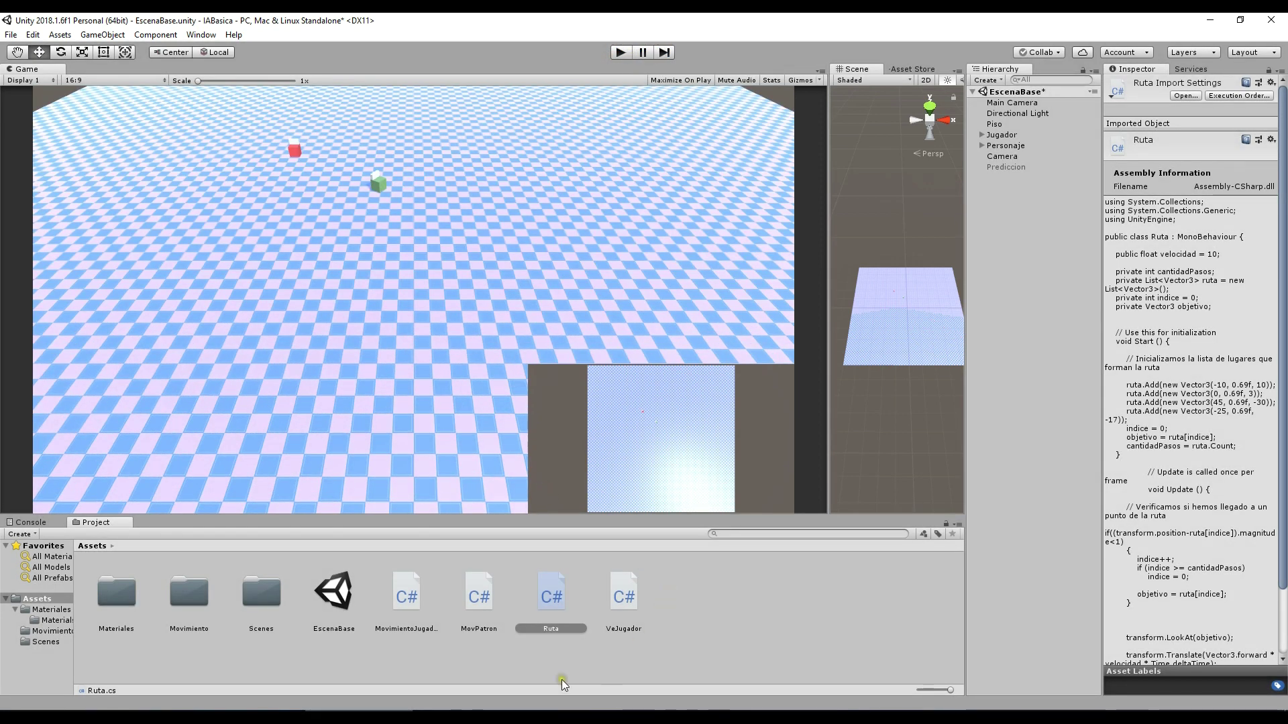
left_click(549, 654)
left_click(550, 601)
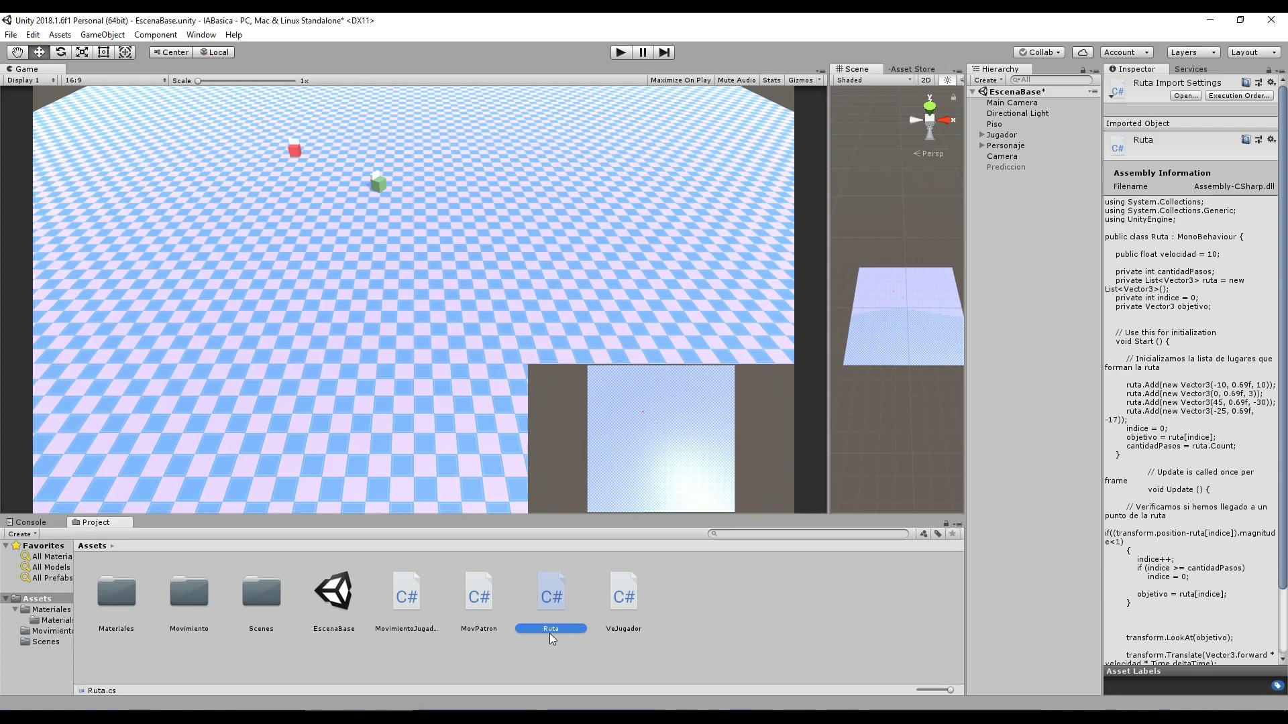
double_click(549, 602)
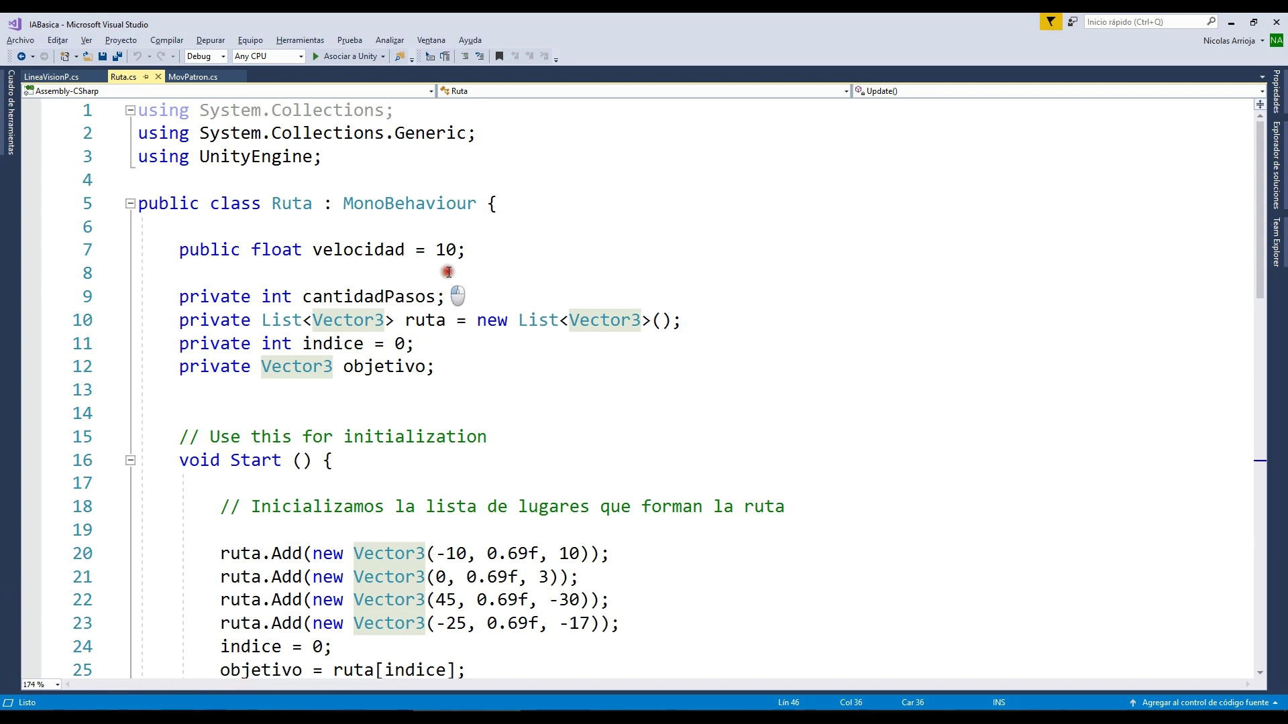
- Highlight the float velocidad field and its value 10, then cantidadPasos and the ruta list
left_click(377, 252)
double_click(377, 252)
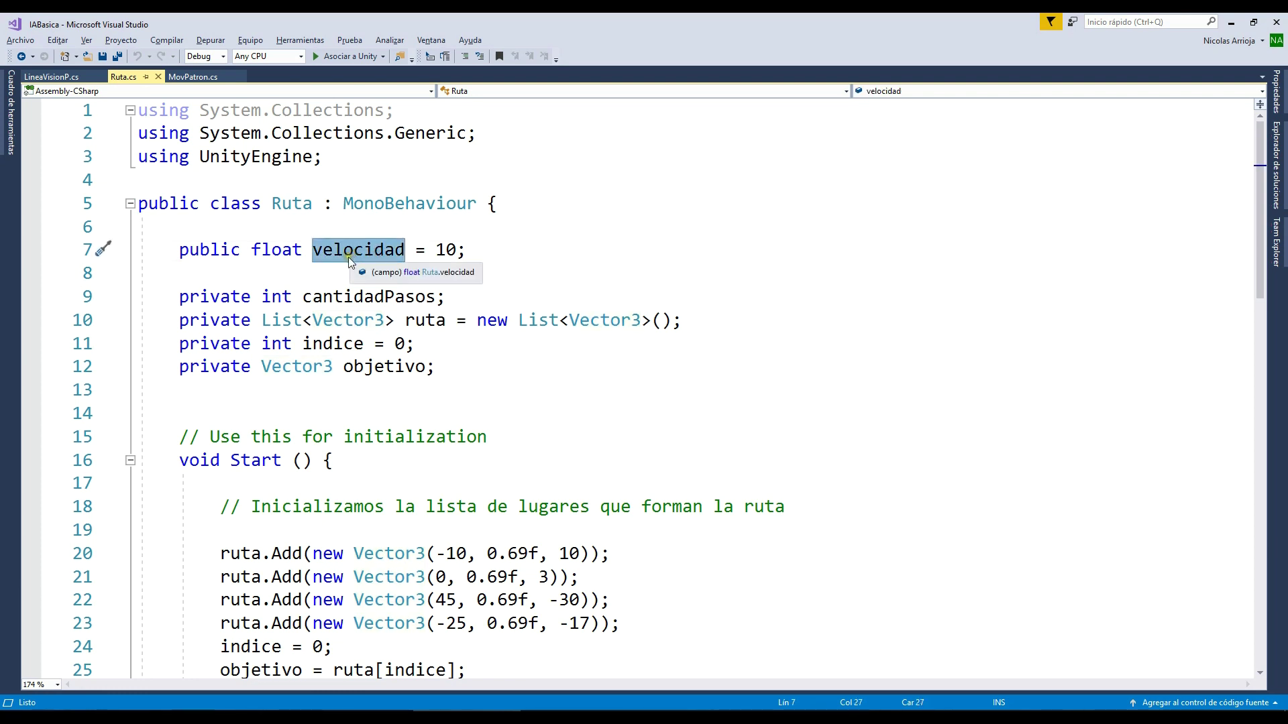
left_click(310, 252)
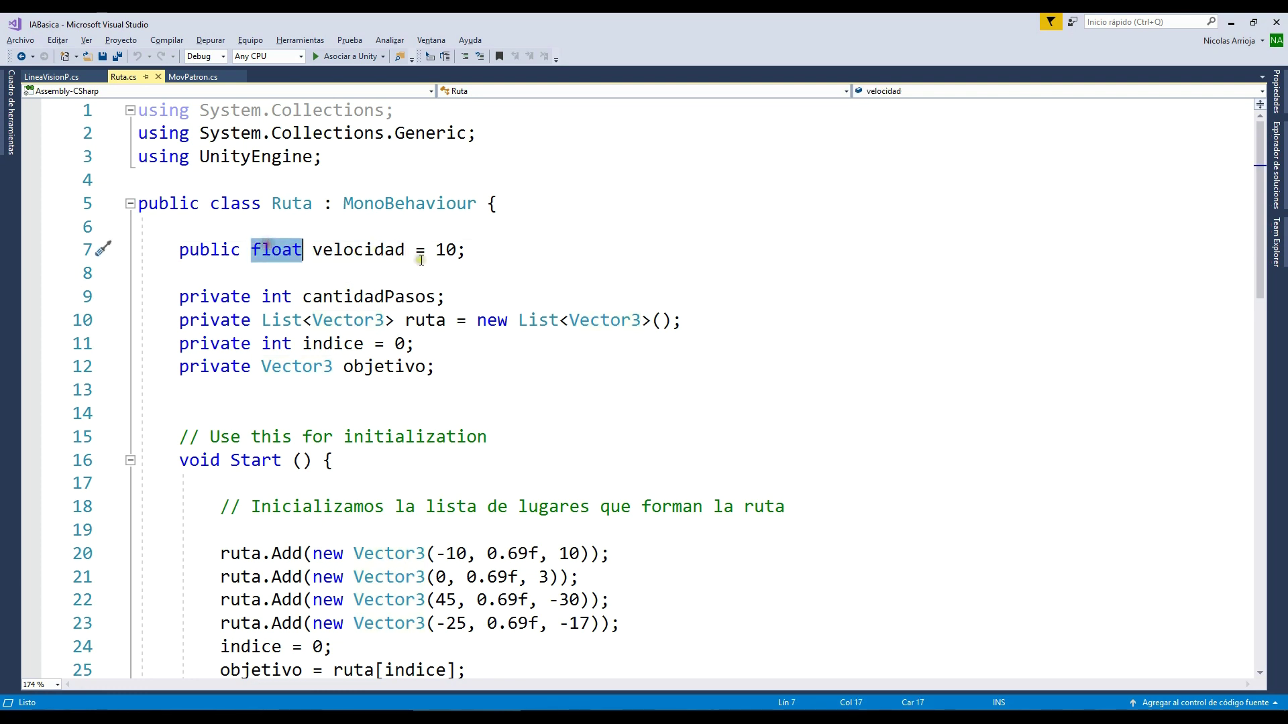
left_click(467, 253)
left_click_drag(467, 252, 438, 254)
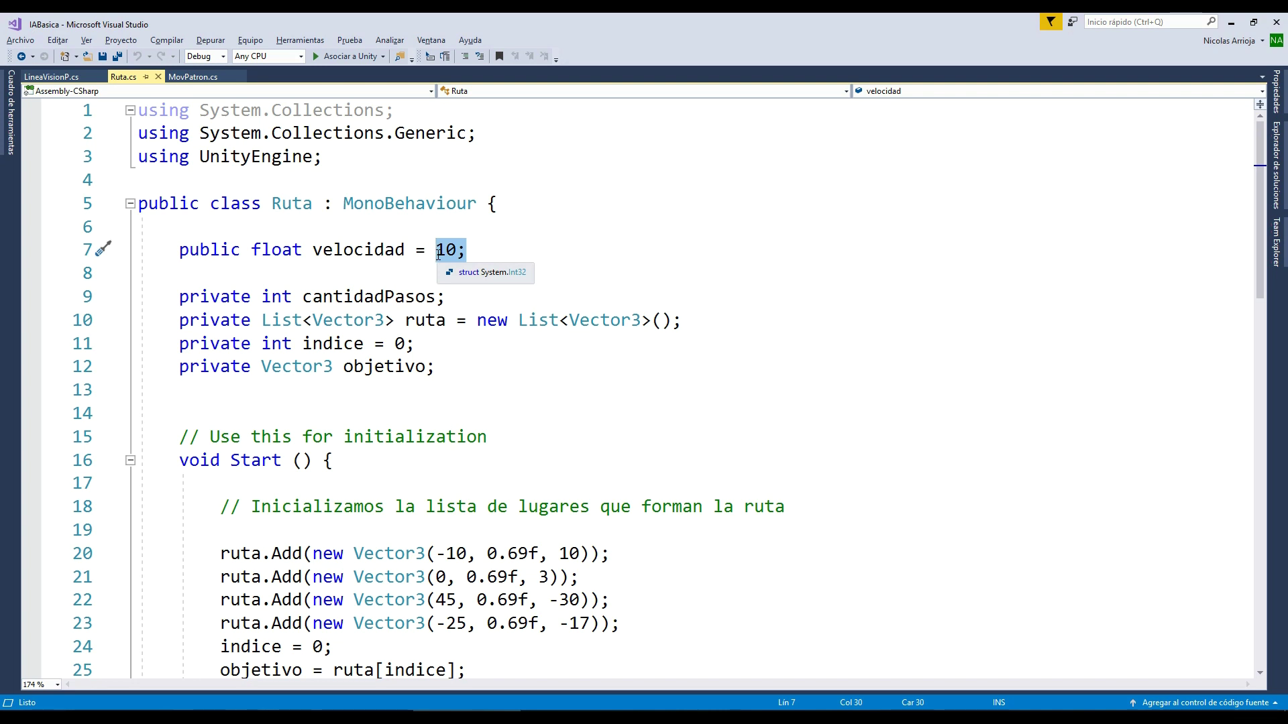
double_click(375, 300)
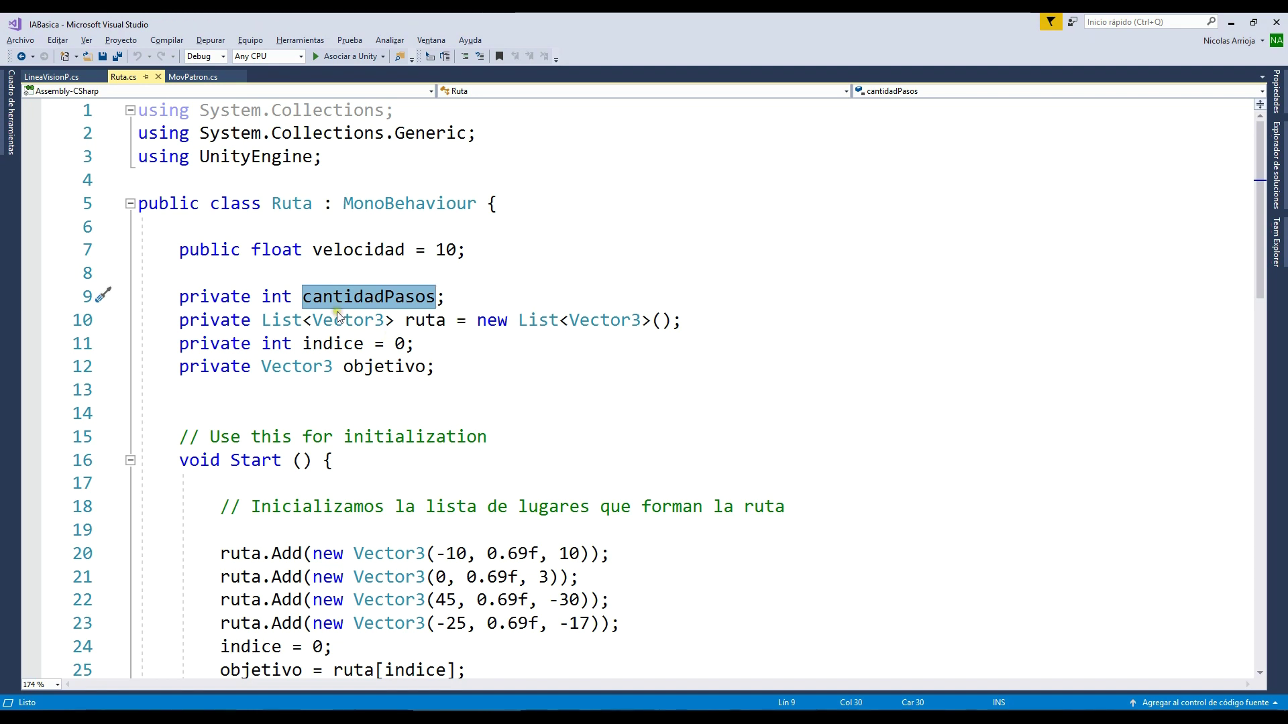
left_click(259, 320)
left_click(354, 320)
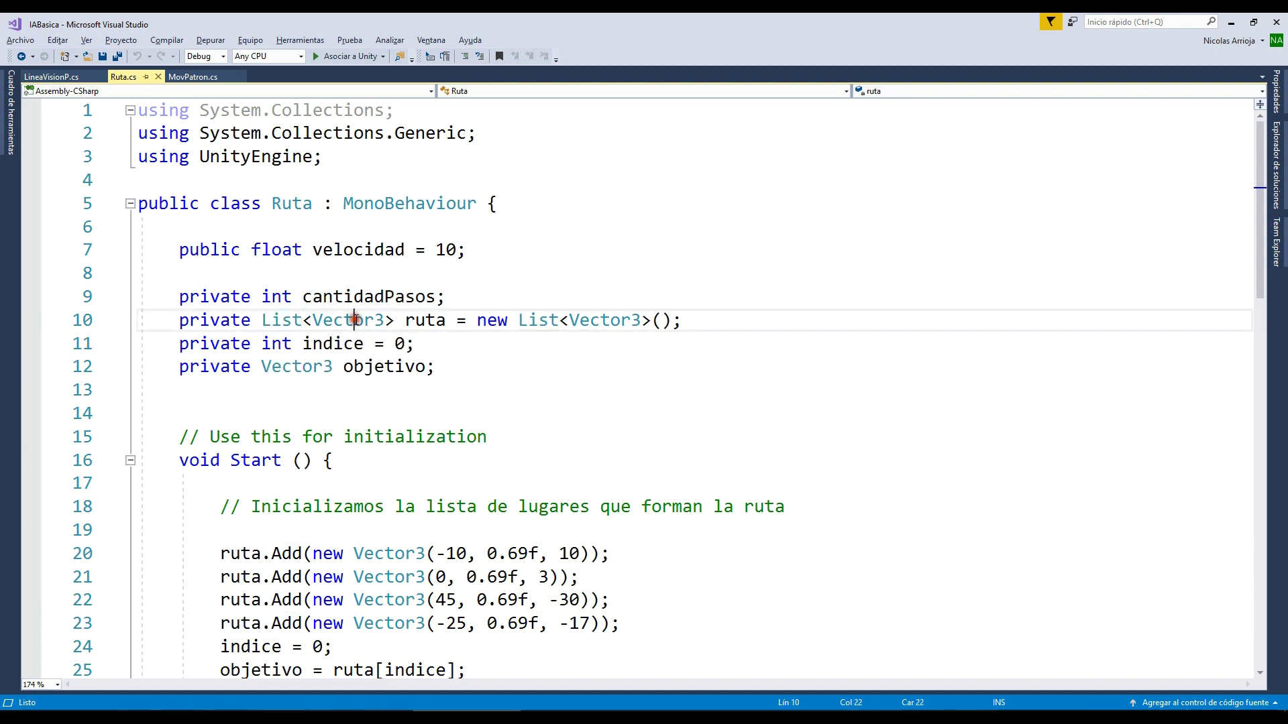
double_click(354, 320)
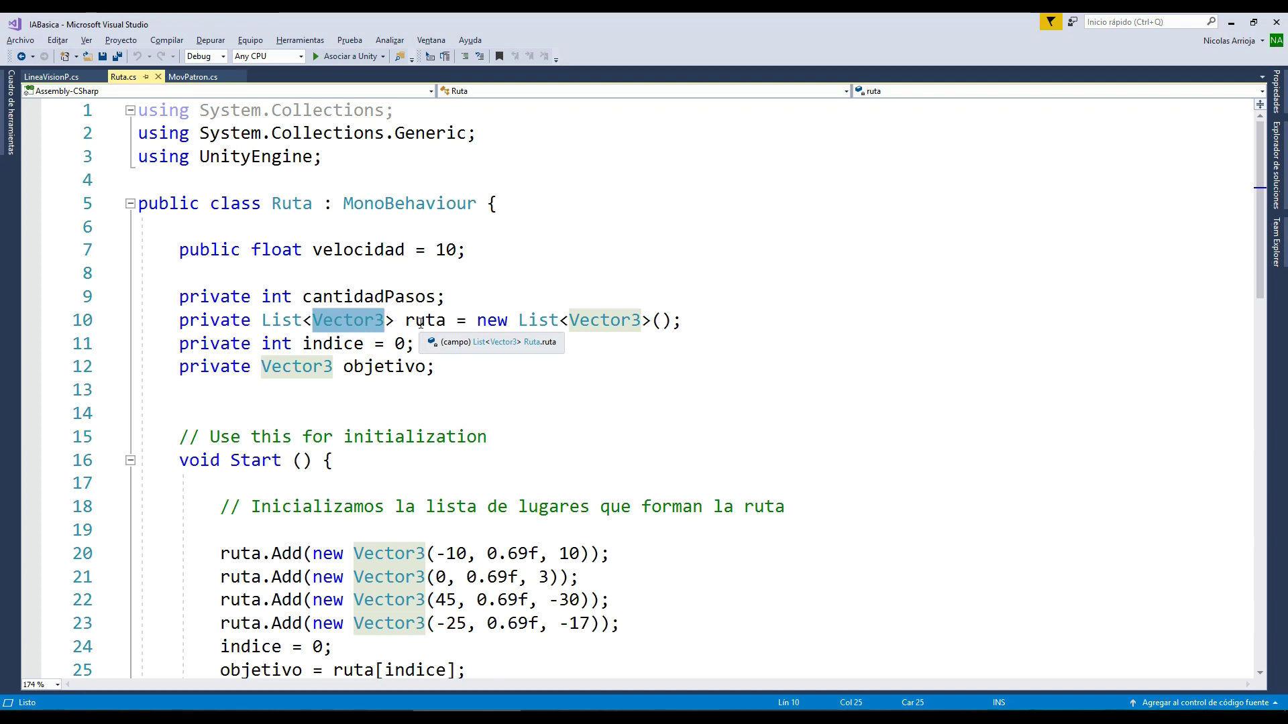
double_click(422, 322)
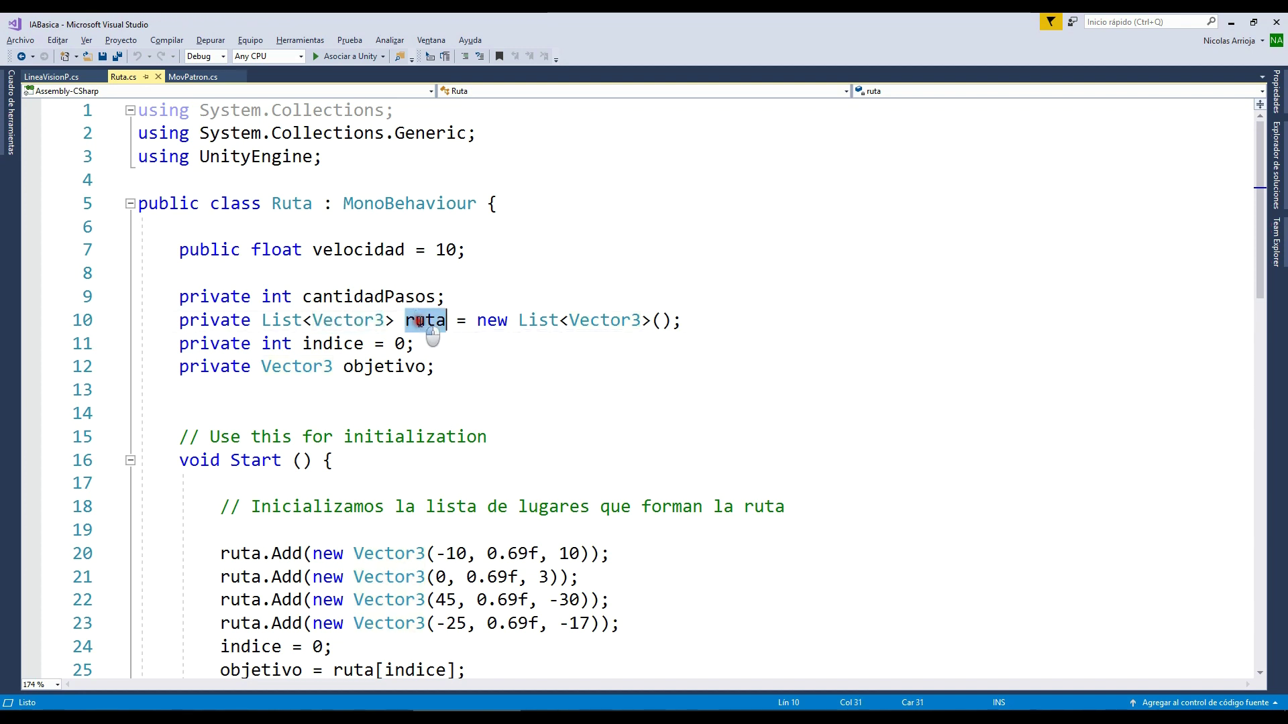
left_click_drag(704, 327, 243, 325)
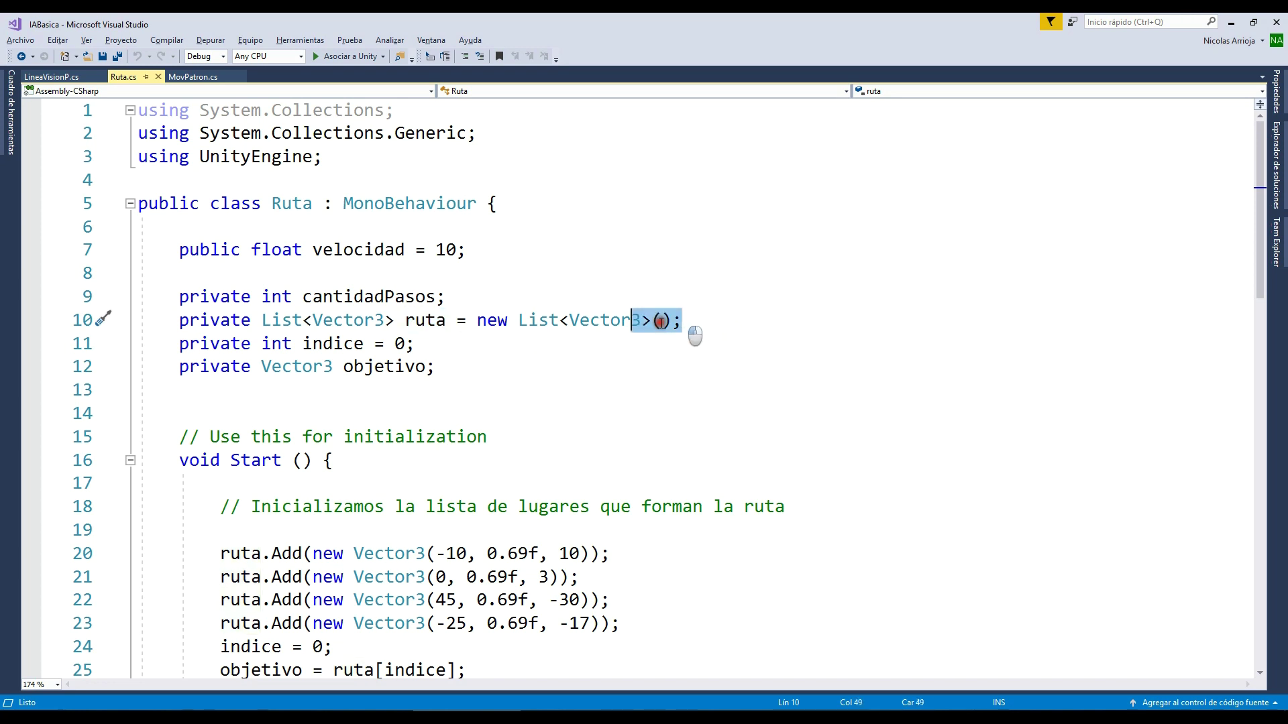
left_click(419, 344)
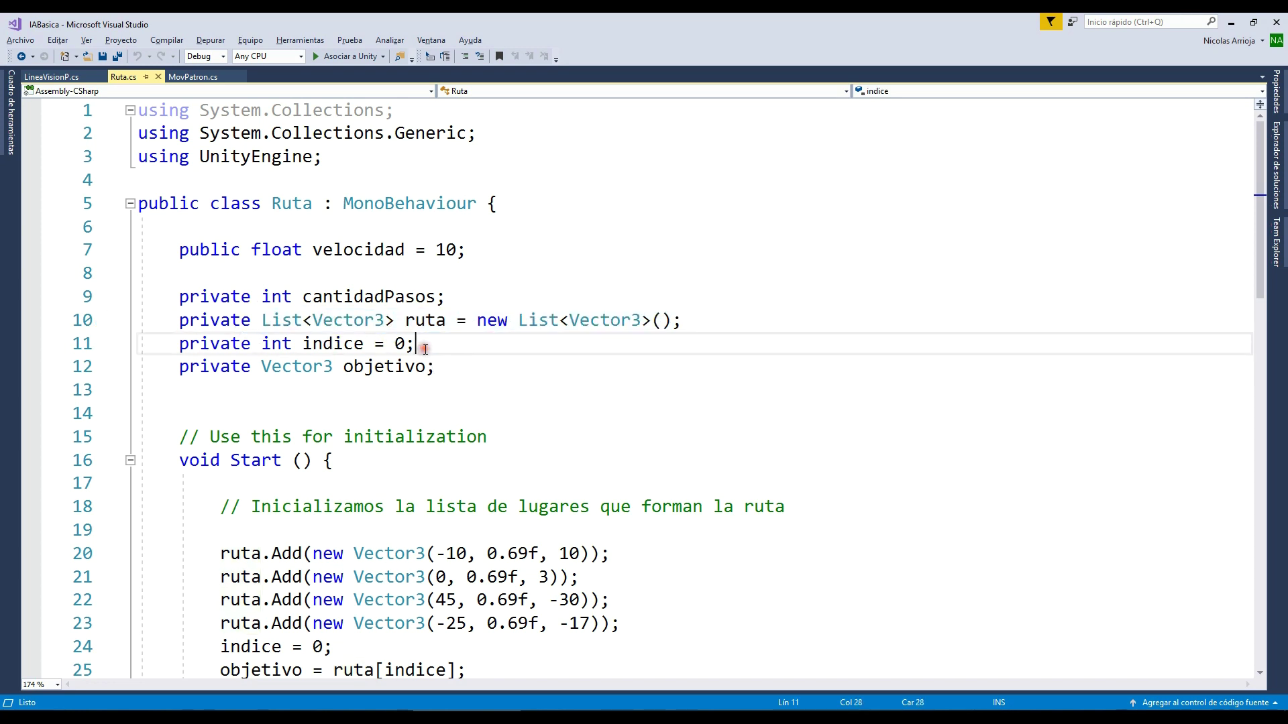
double_click(342, 345)
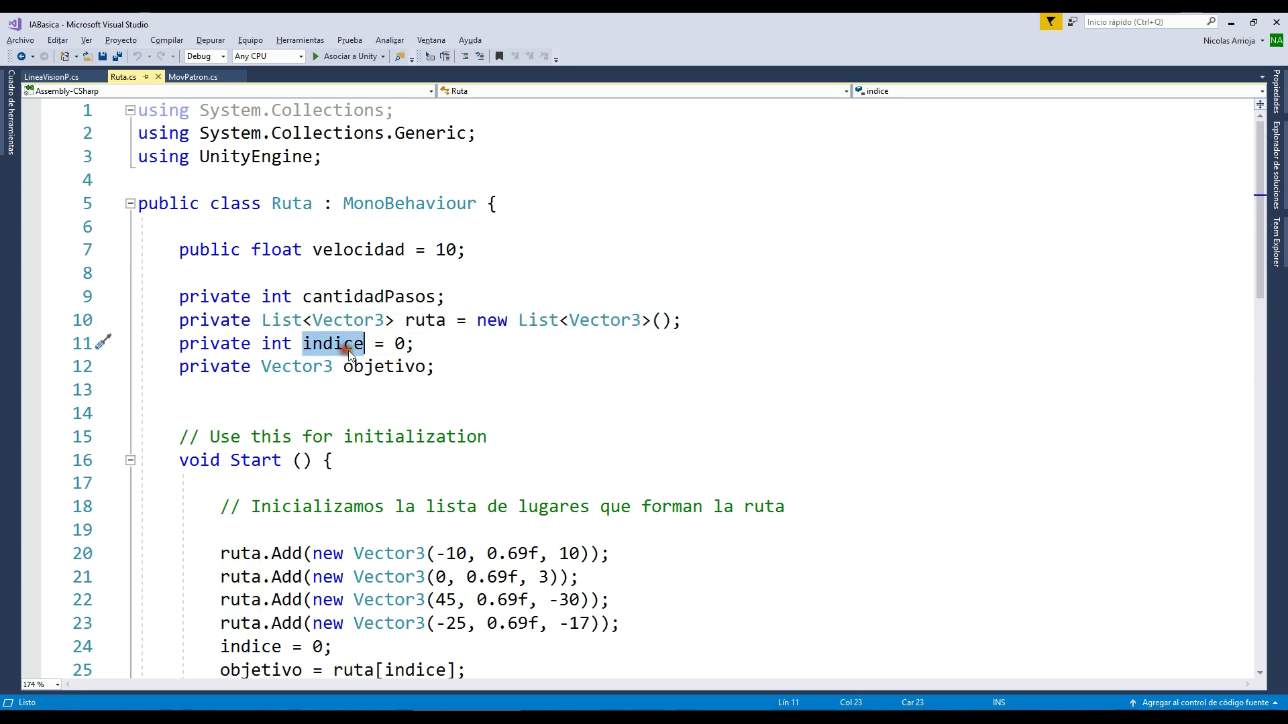
double_click(399, 368)
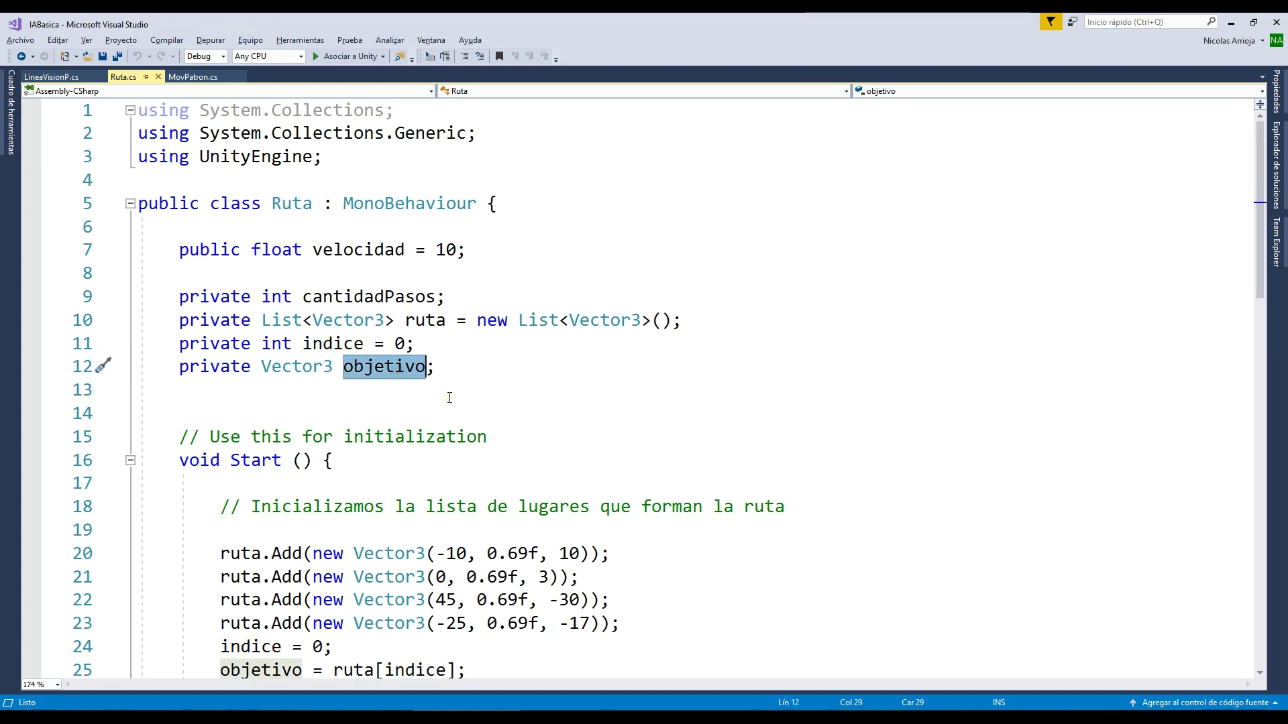
scroll(820, 427, "down", 1)
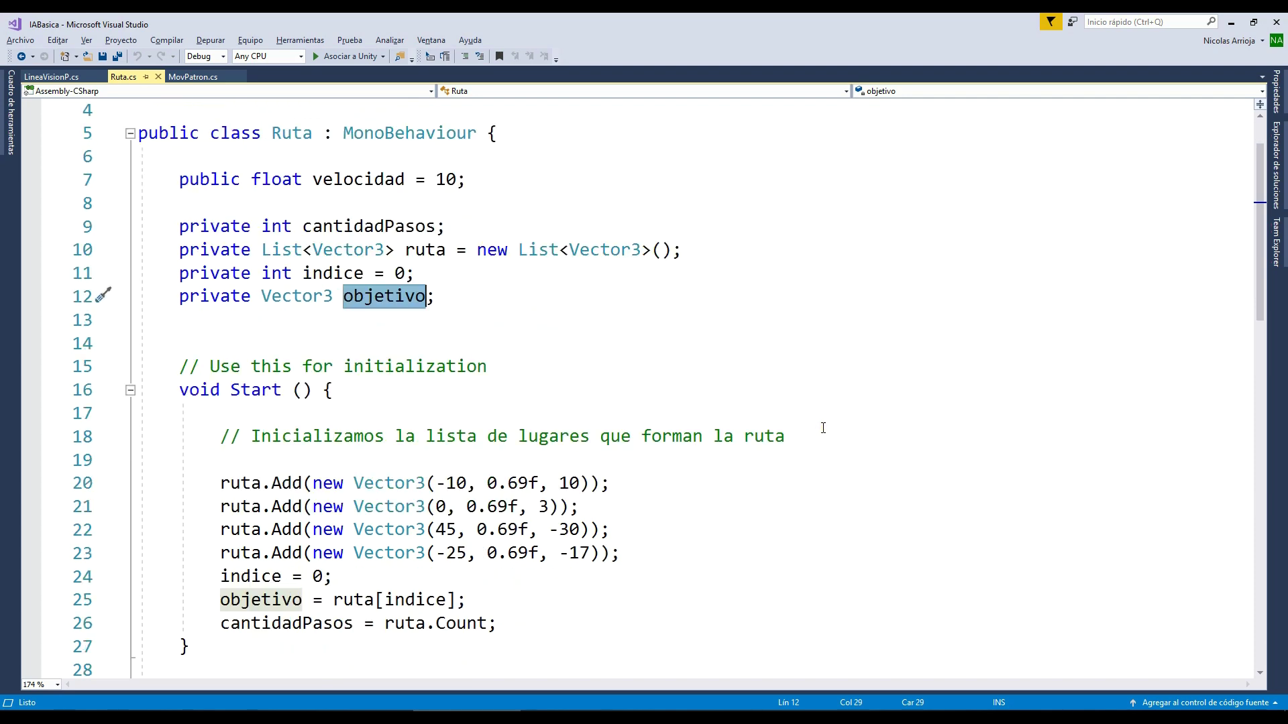
scroll(836, 427, "down", 1)
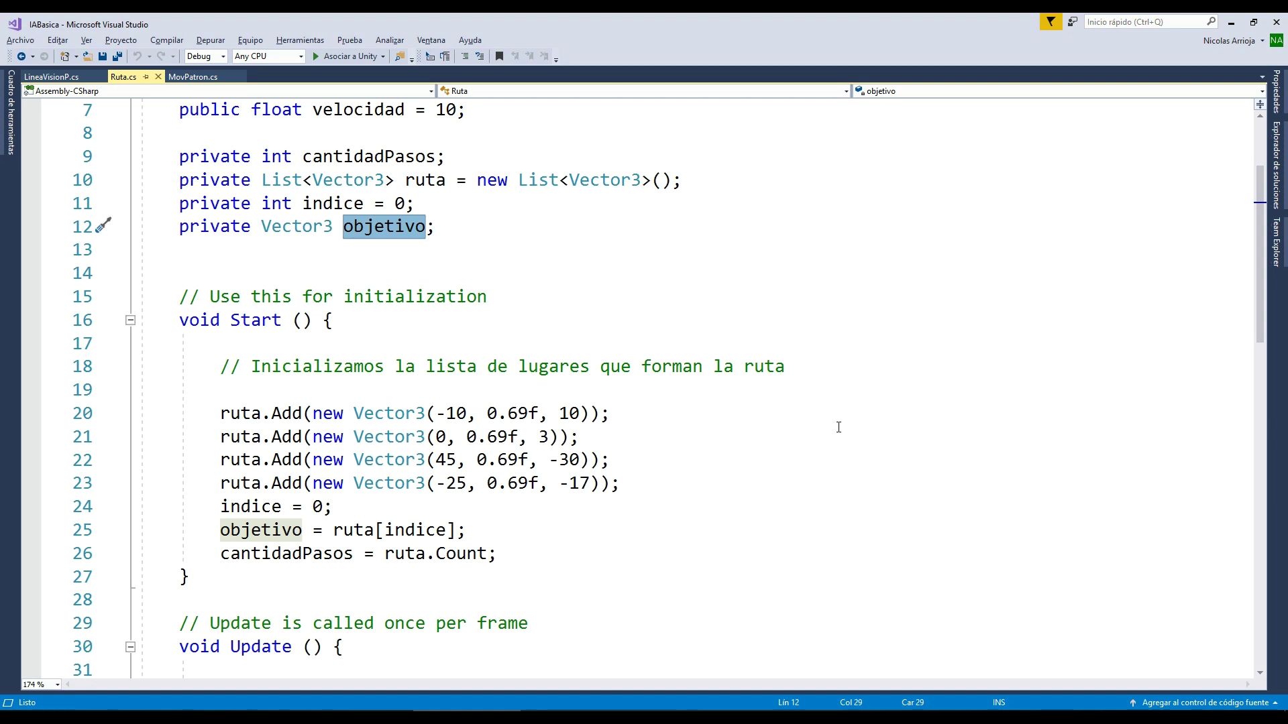
left_click_drag(436, 413, 578, 414)
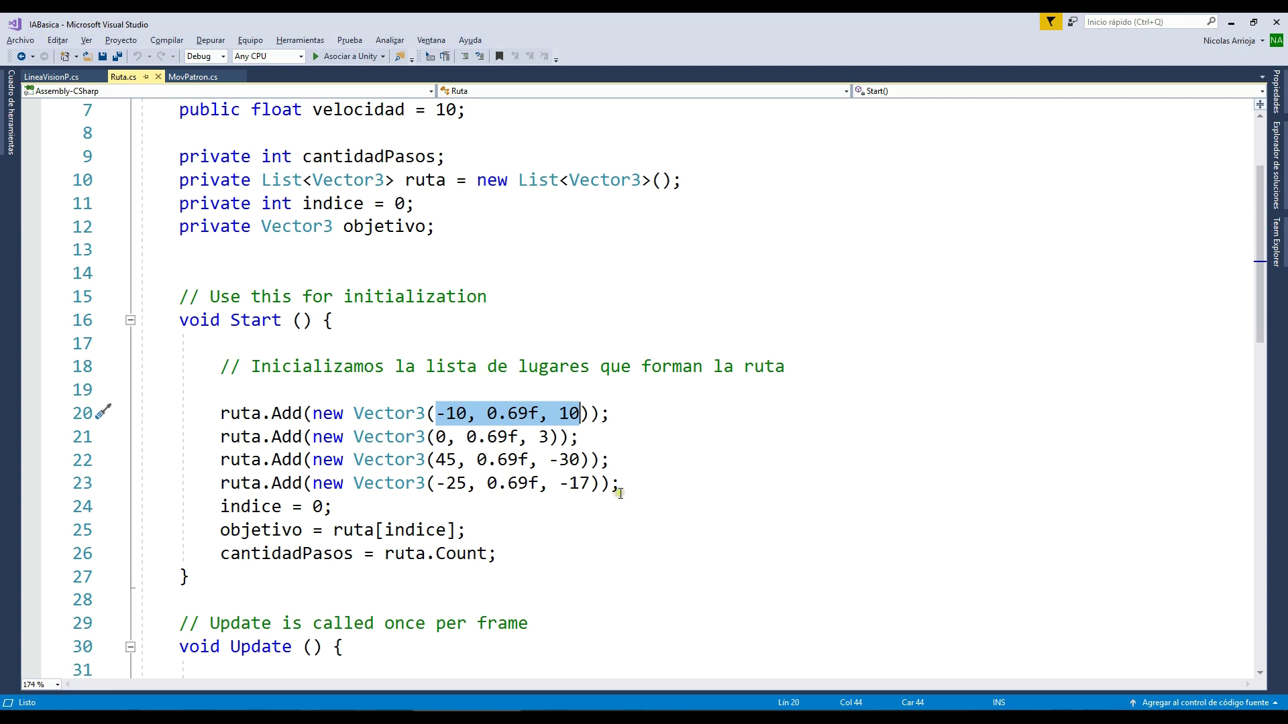
left_click(508, 394)
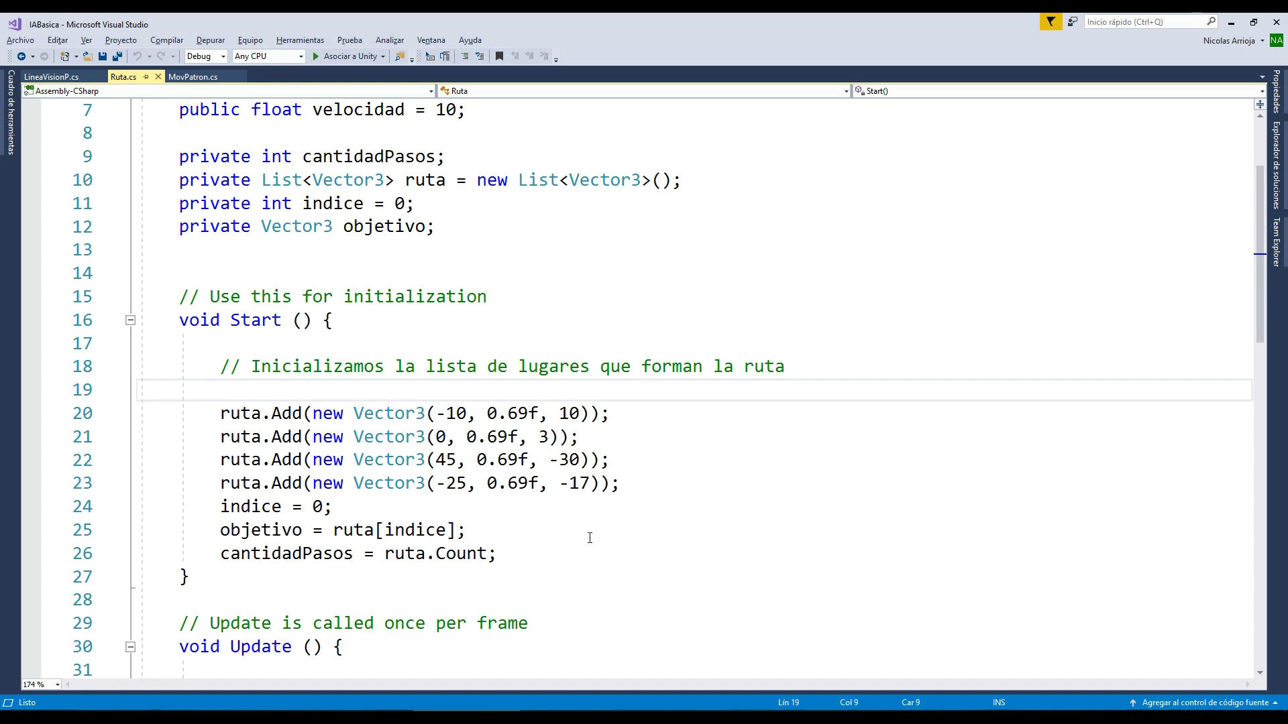
left_click(683, 479)
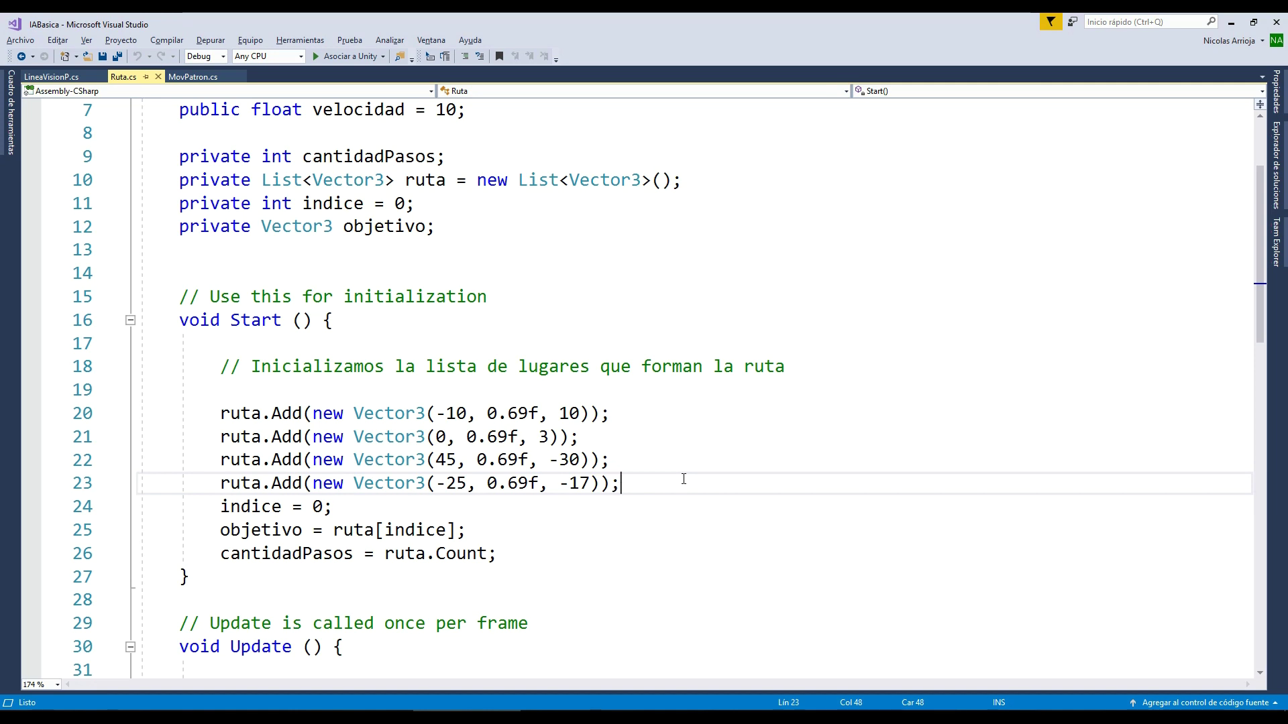
left_click_drag(641, 485, 210, 414)
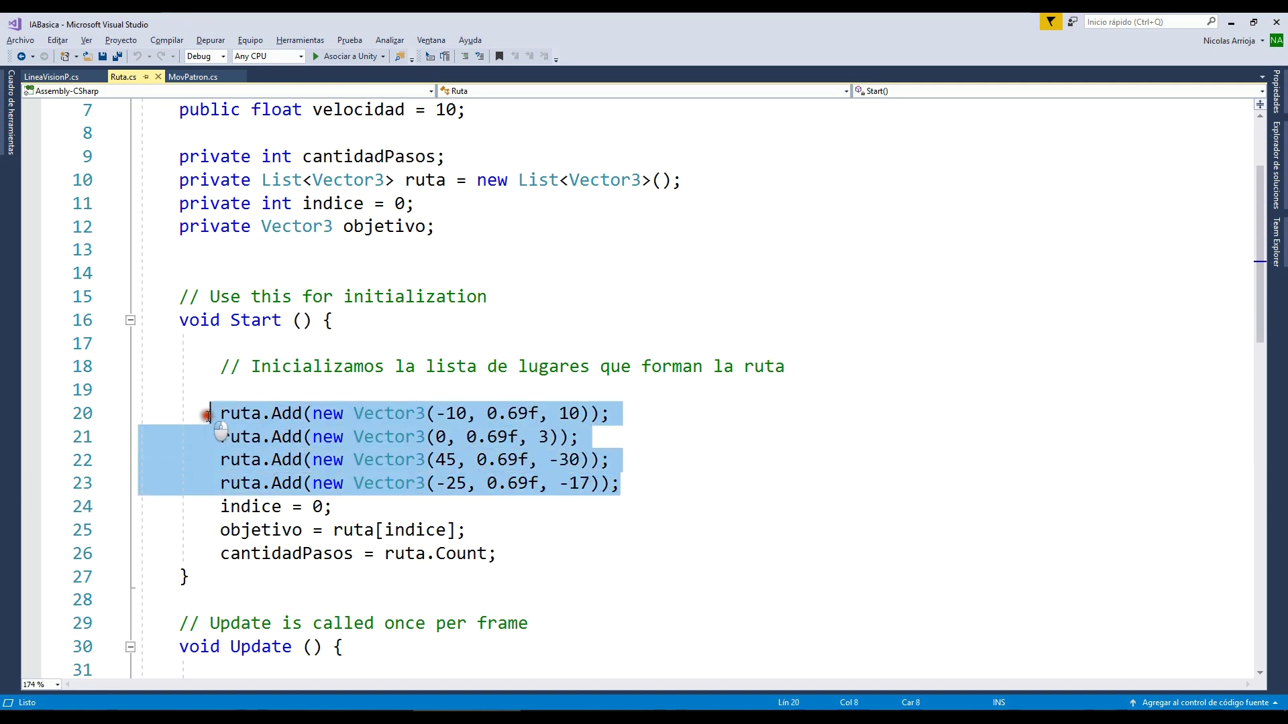
left_click(321, 506)
double_click(251, 507)
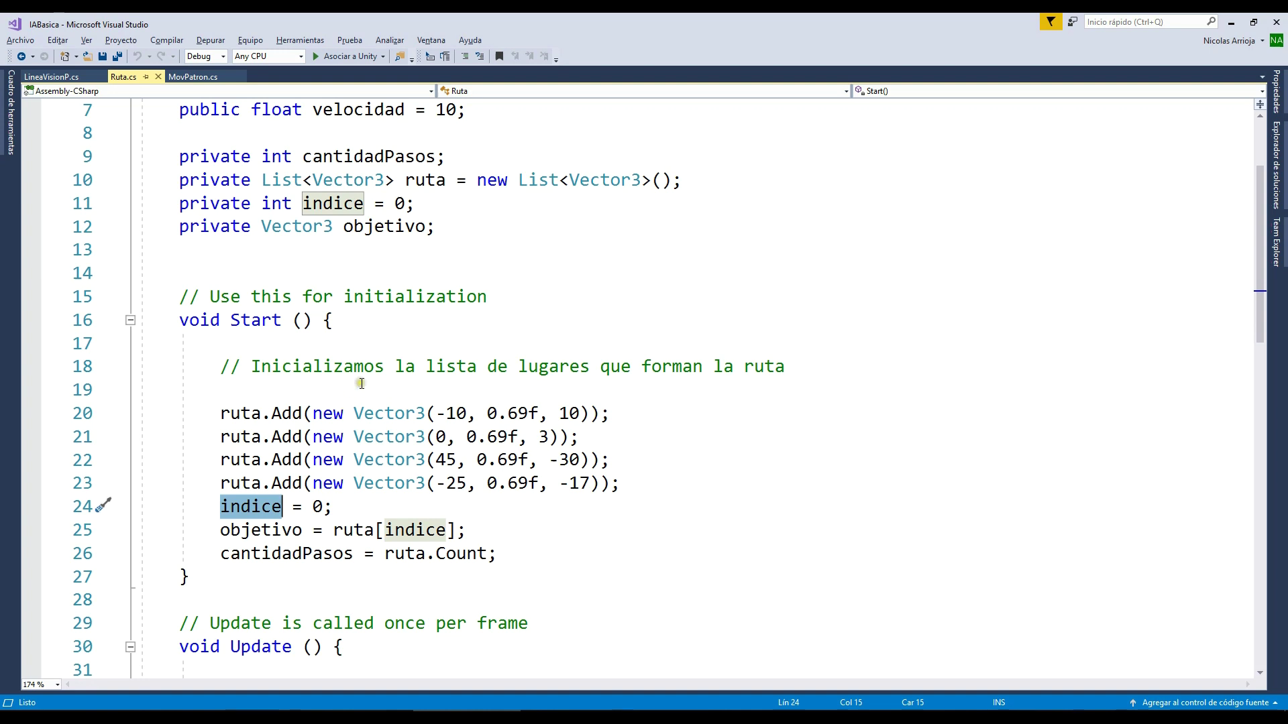
left_click_drag(613, 414, 438, 413)
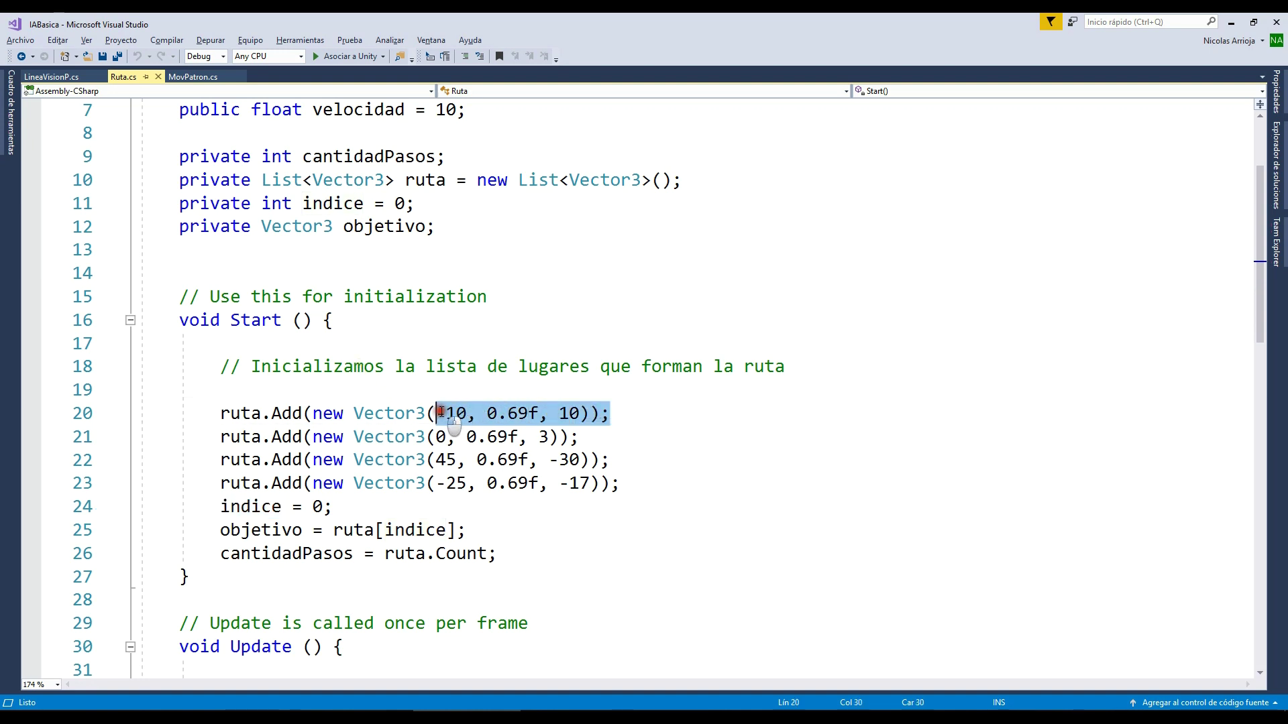
double_click(280, 533)
left_click_drag(466, 531, 329, 530)
double_click(259, 531)
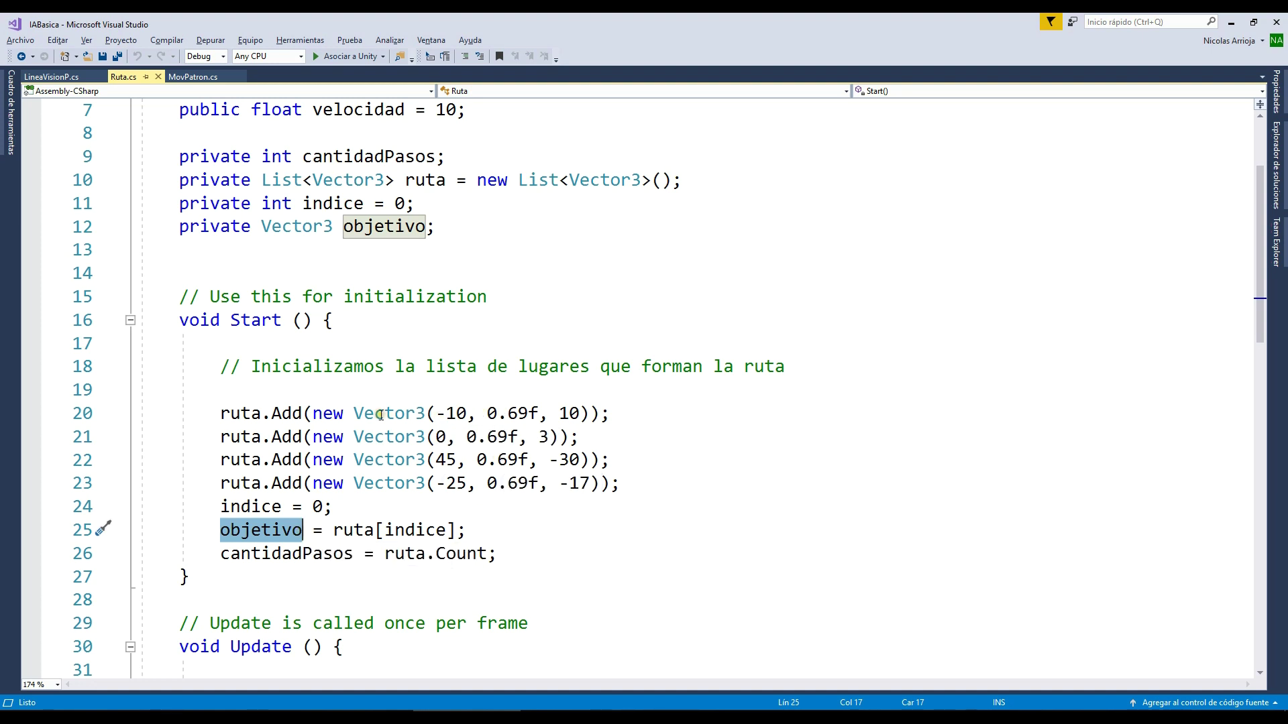
left_click_drag(354, 413, 621, 414)
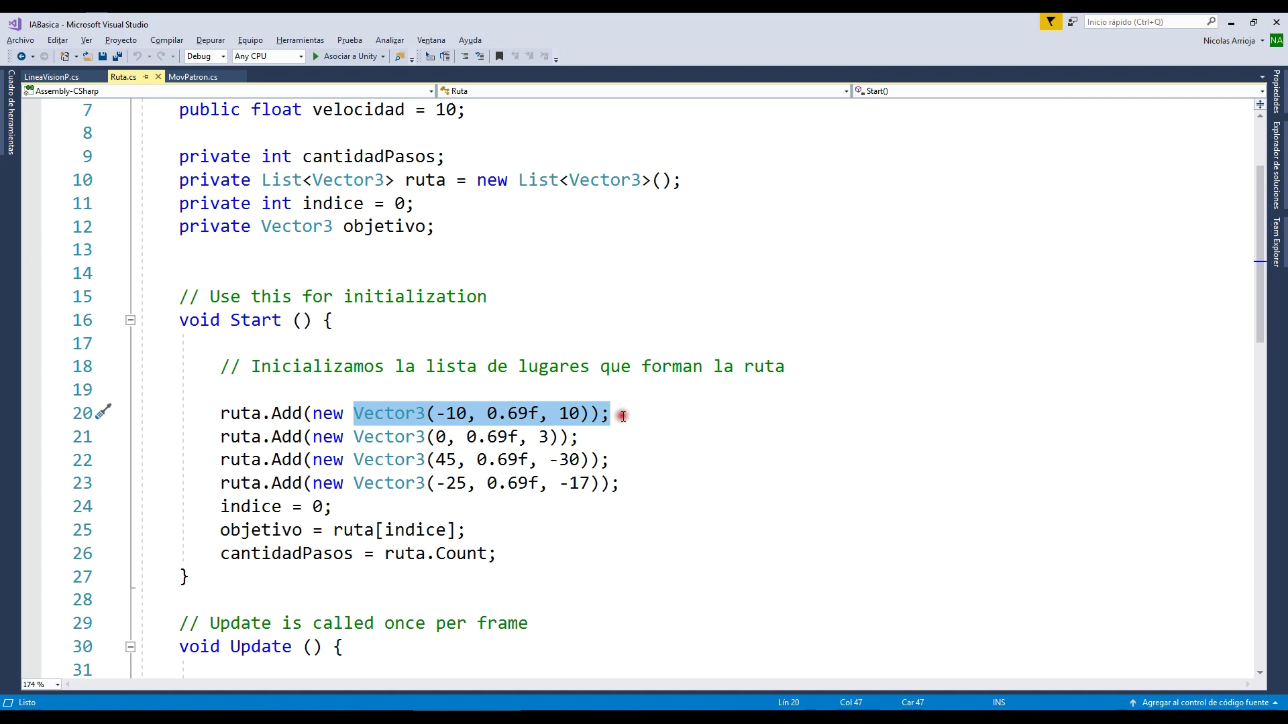
left_click(364, 530)
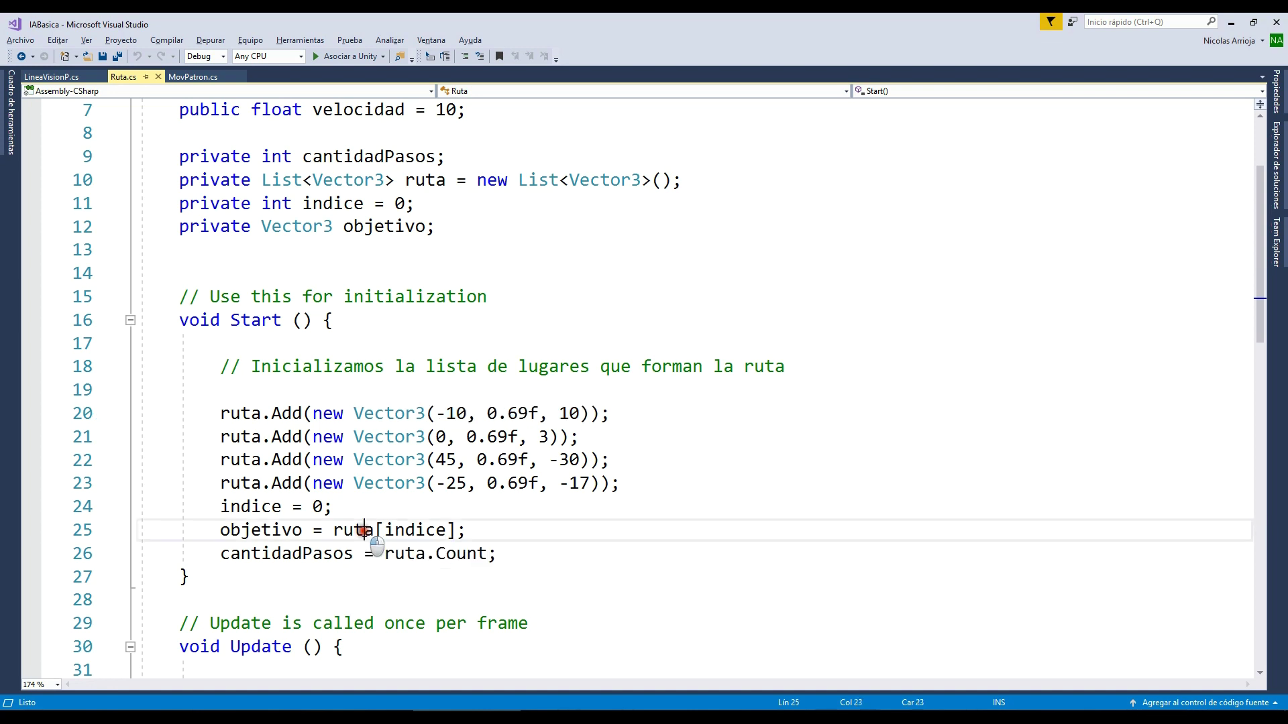
left_click(339, 555)
left_click(502, 555)
left_click_drag(502, 555, 386, 557)
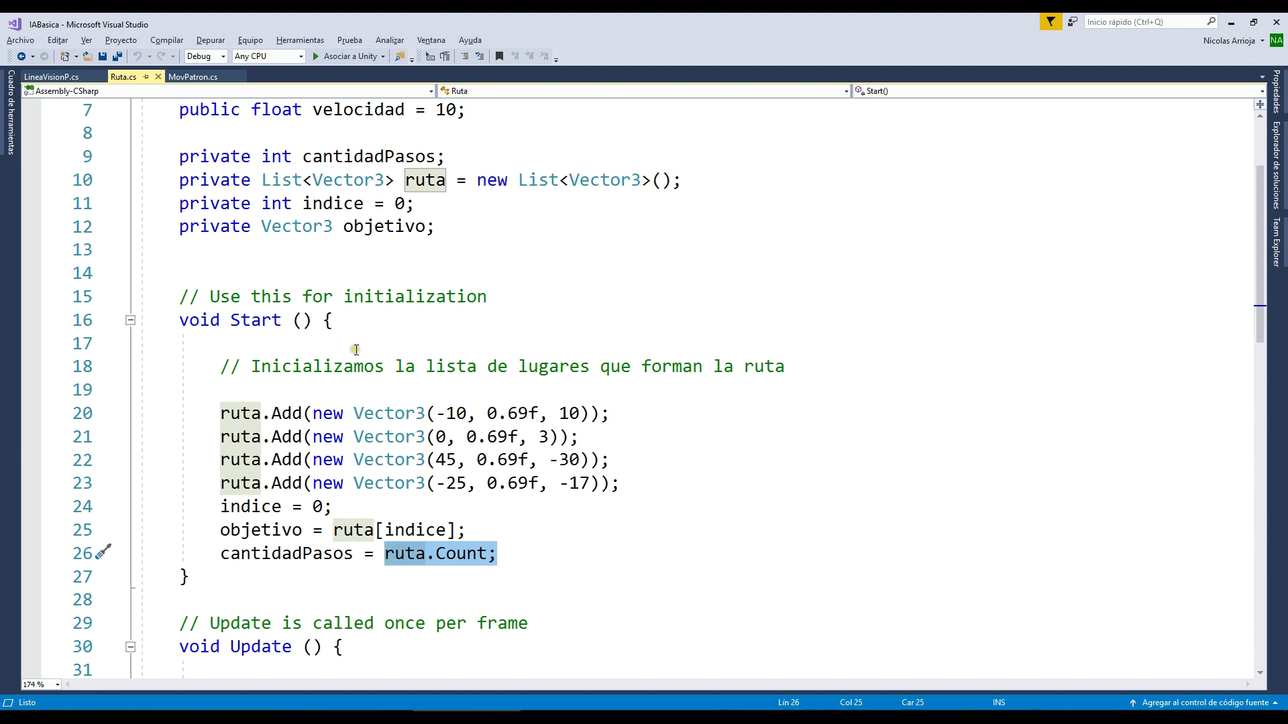
left_click(568, 538)
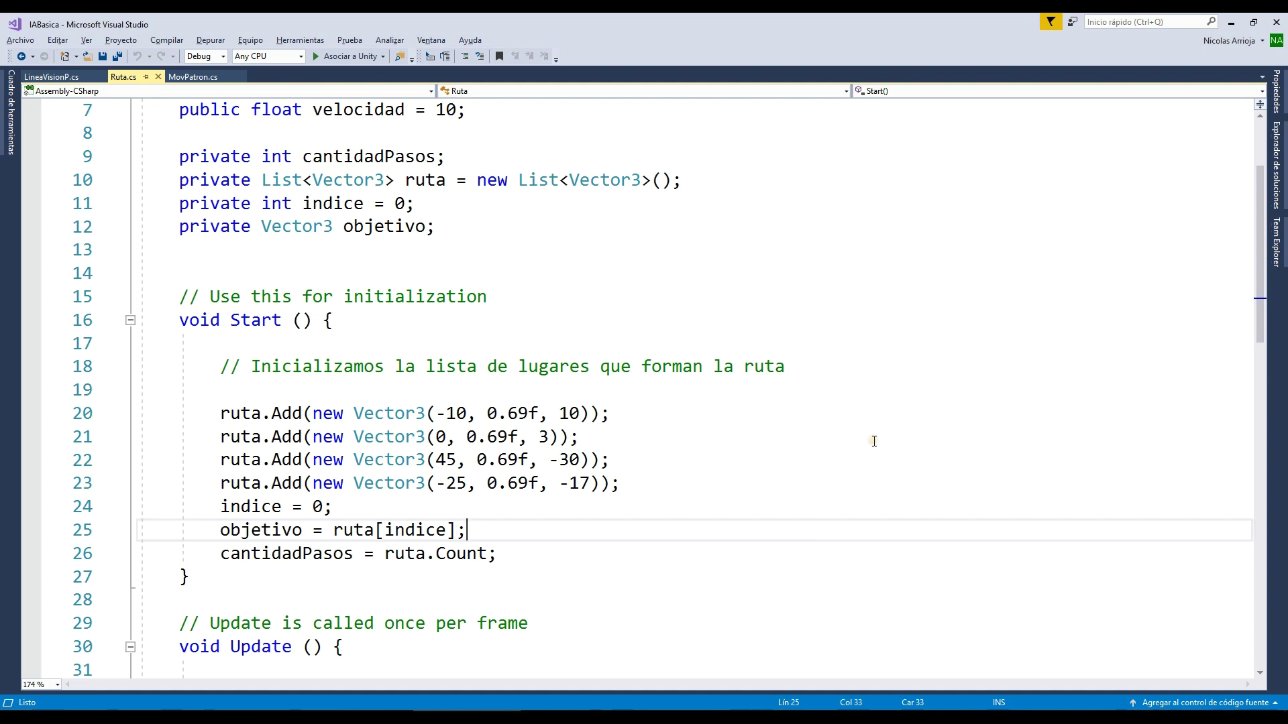
scroll(873, 438, "down", 1)
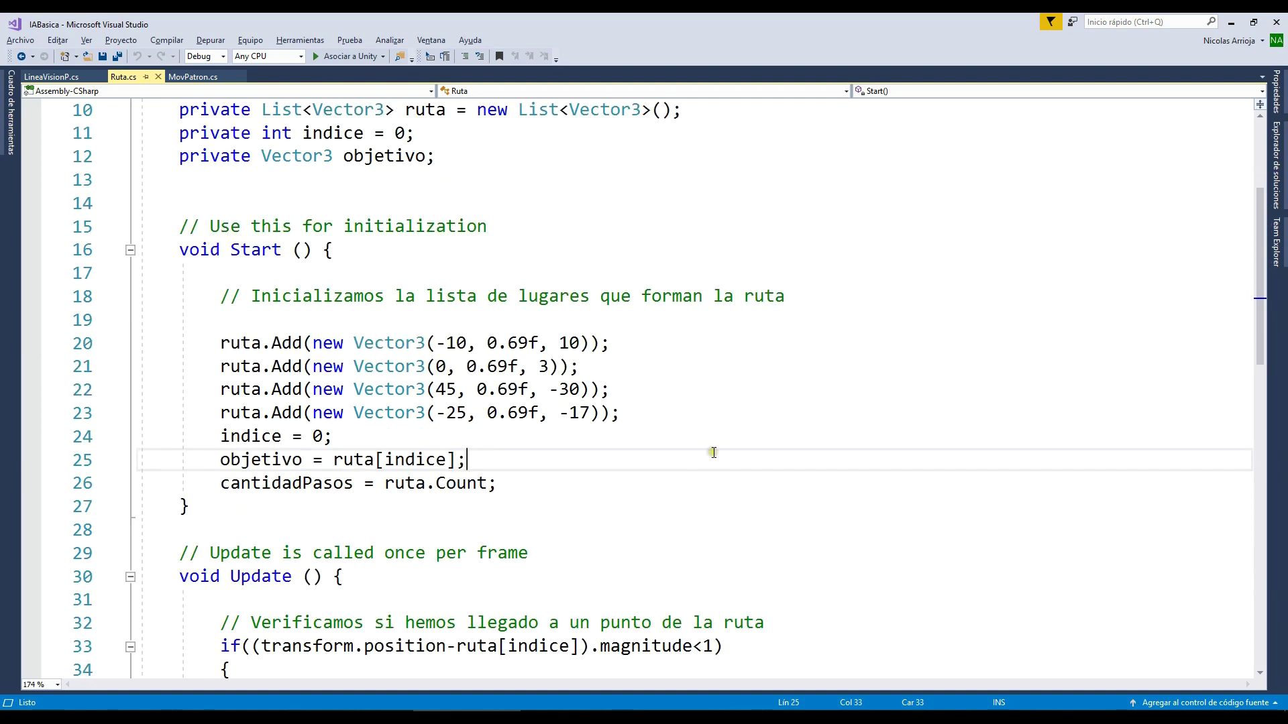
- Scroll Ruta.cs down to the Update() method with its waypoint-advancing and movement logic
scroll(936, 460, "down", 1)
scroll(936, 461, "down", 1)
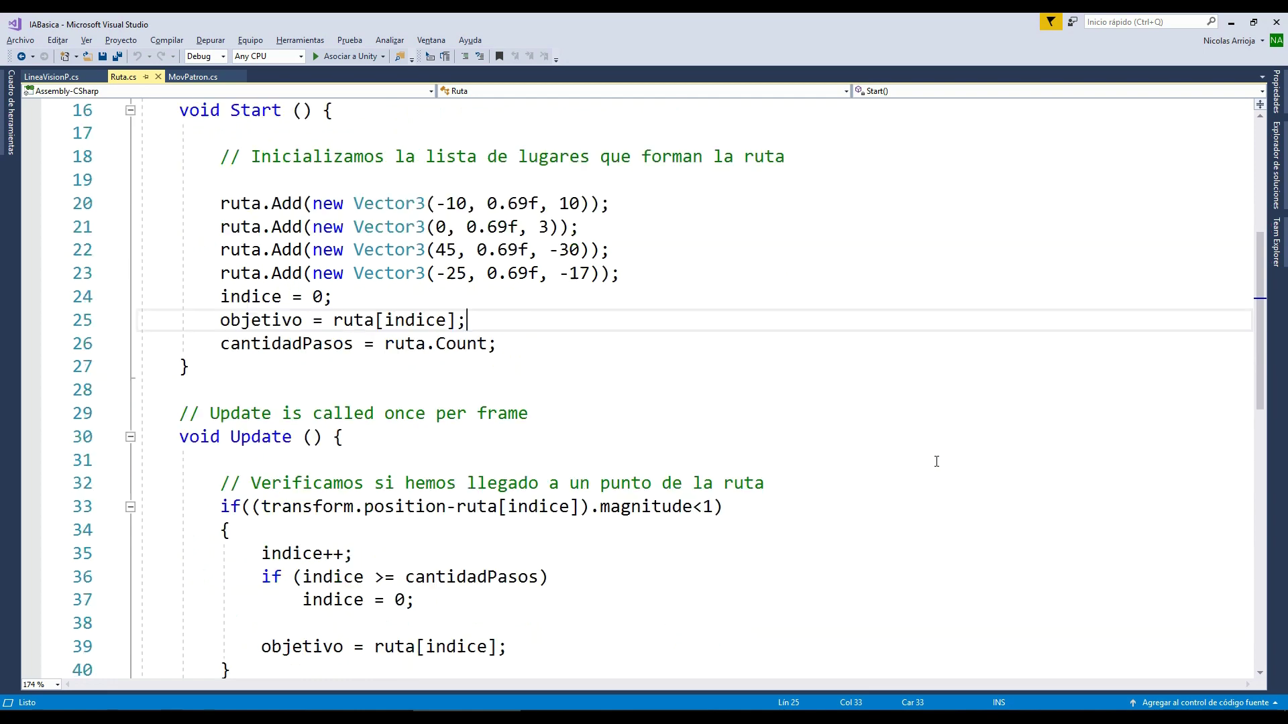
scroll(944, 424, "down", 1)
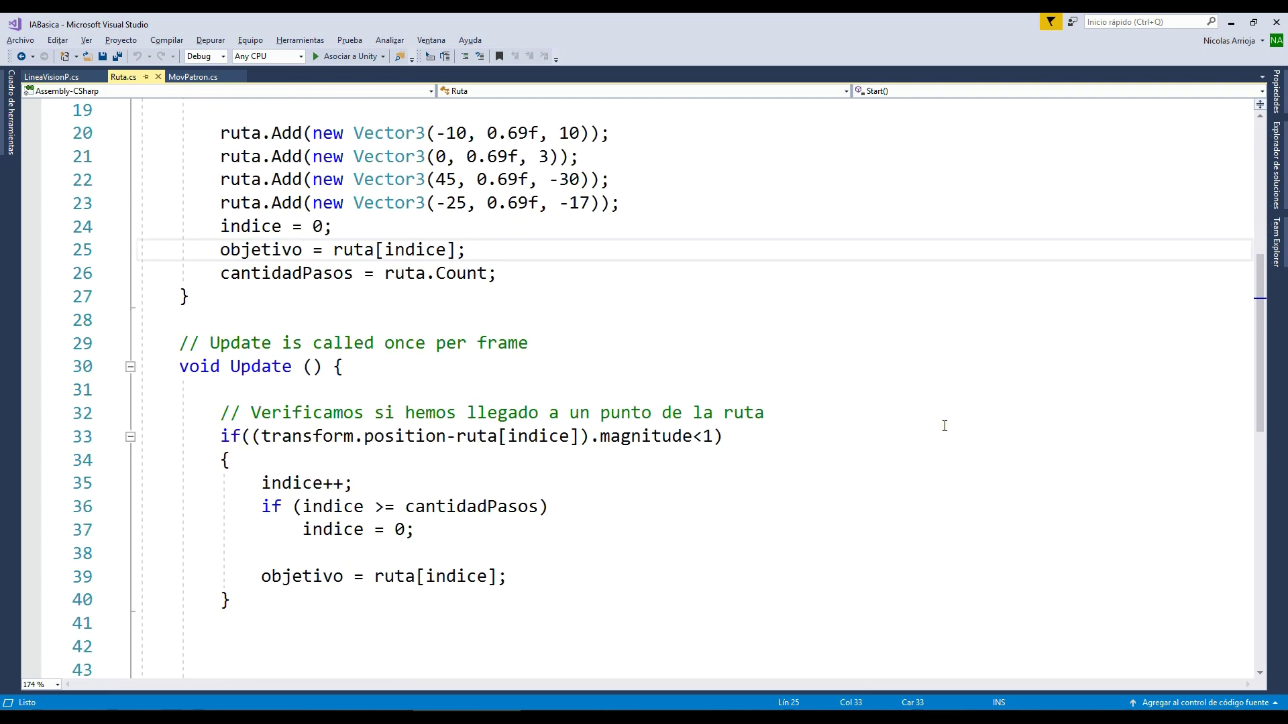
scroll(944, 423, "down", 1)
scroll(959, 423, "down", 1)
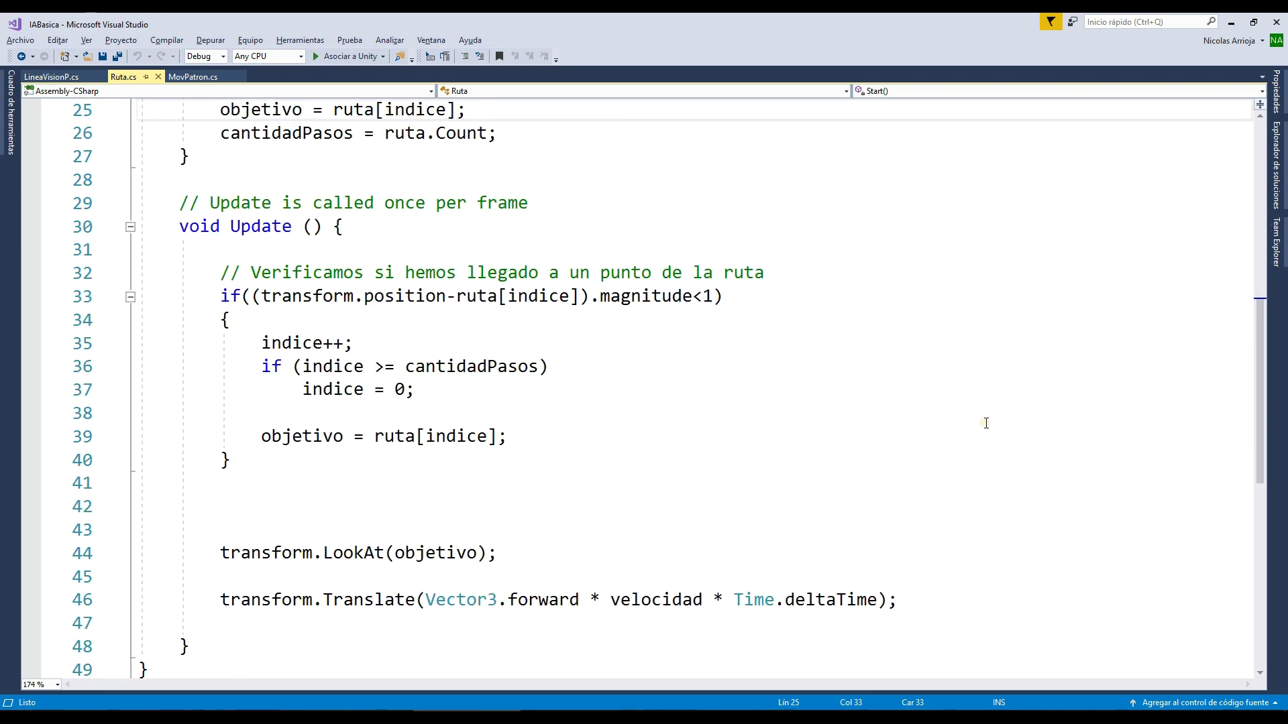
scroll(985, 423, "down", 1)
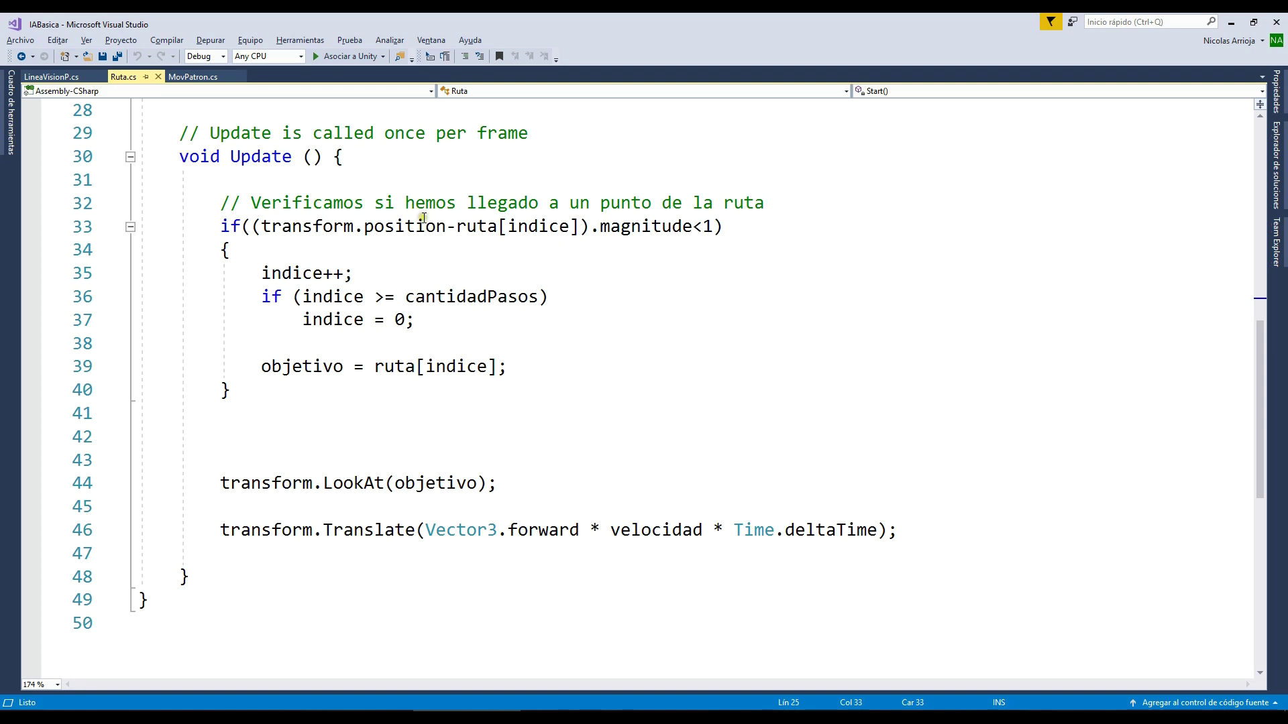
left_click(448, 226)
left_click_drag(447, 227, 291, 227)
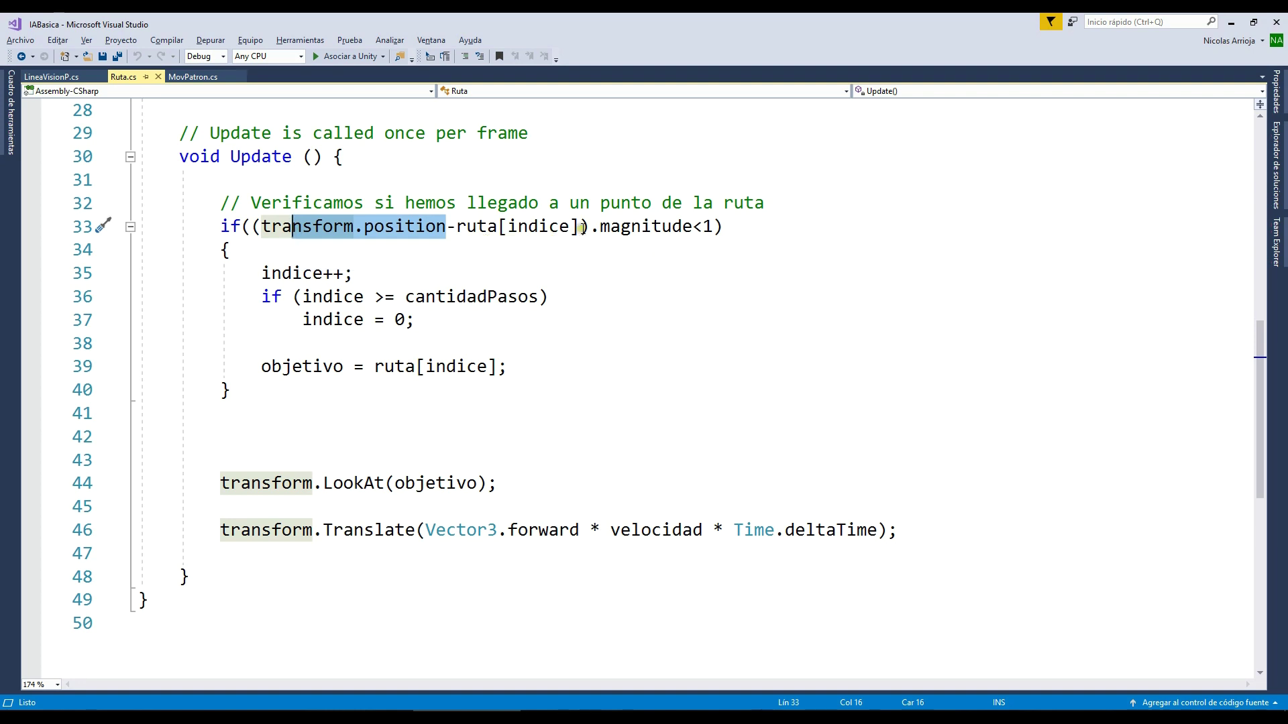
left_click_drag(579, 227, 456, 228)
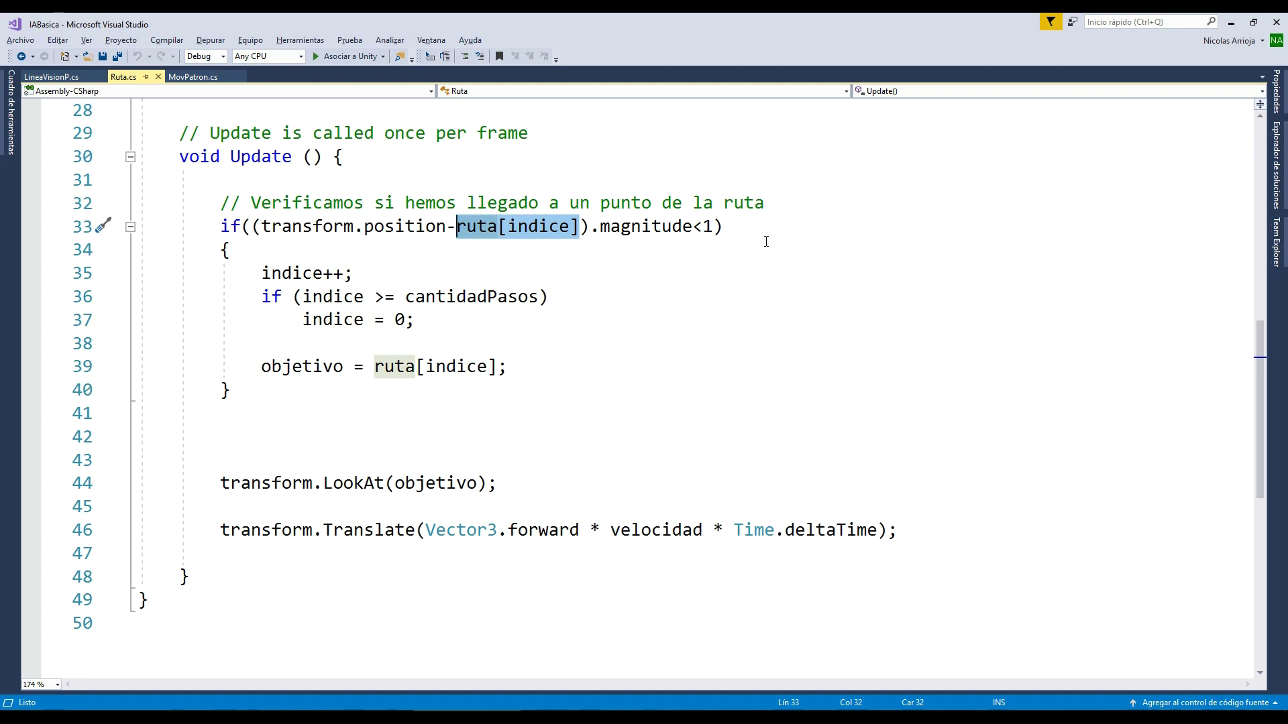
left_click(712, 227)
left_click_drag(712, 227, 702, 228)
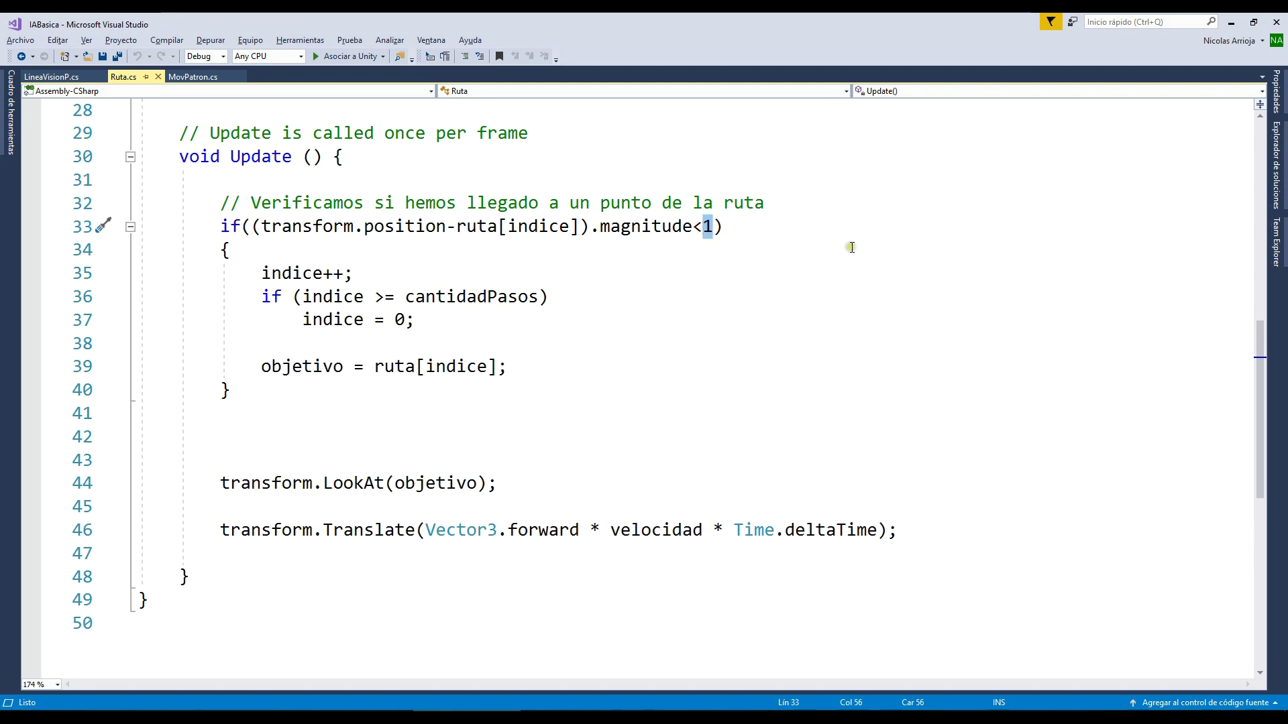
left_click_drag(768, 226, 219, 236)
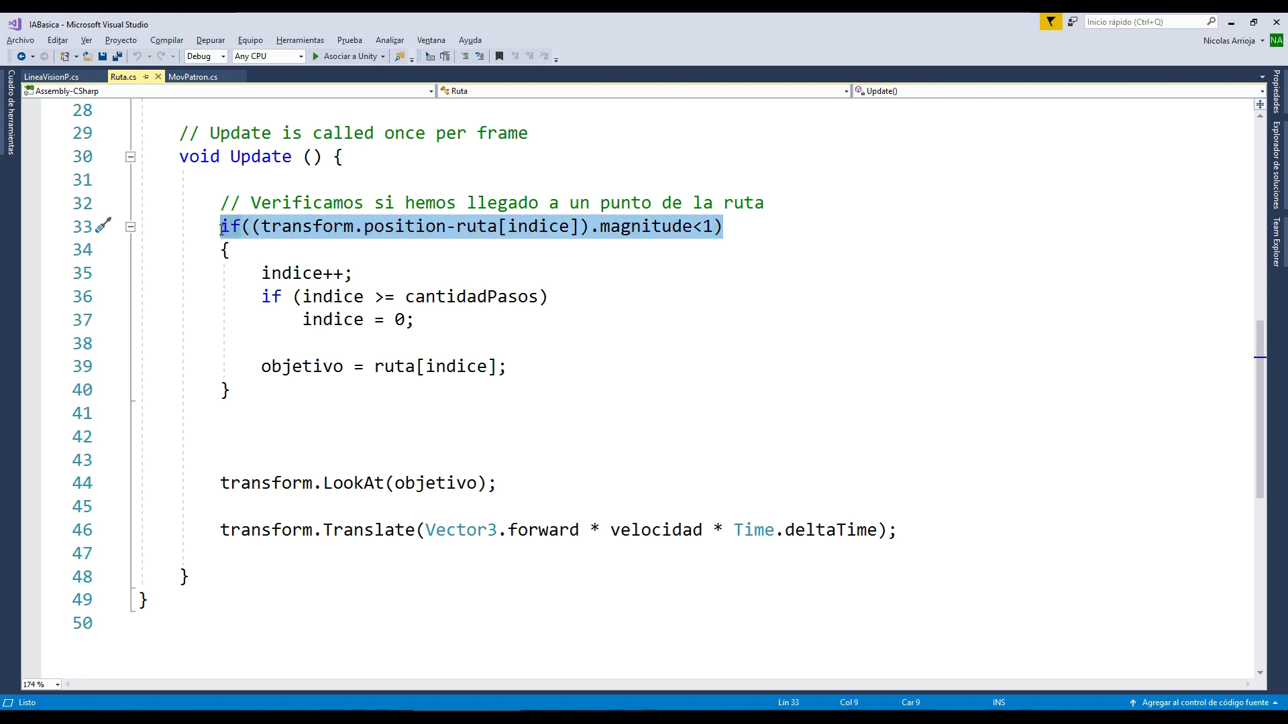
left_click_drag(355, 275, 263, 281)
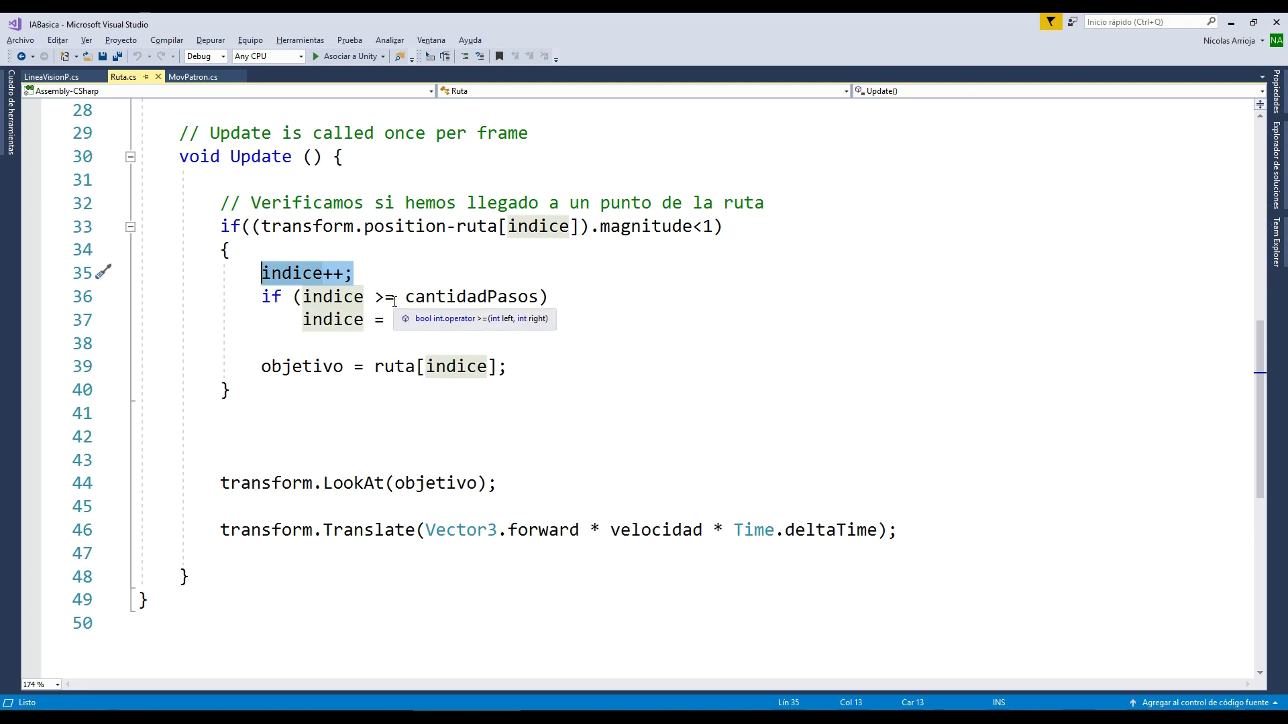
left_click_drag(437, 315, 263, 296)
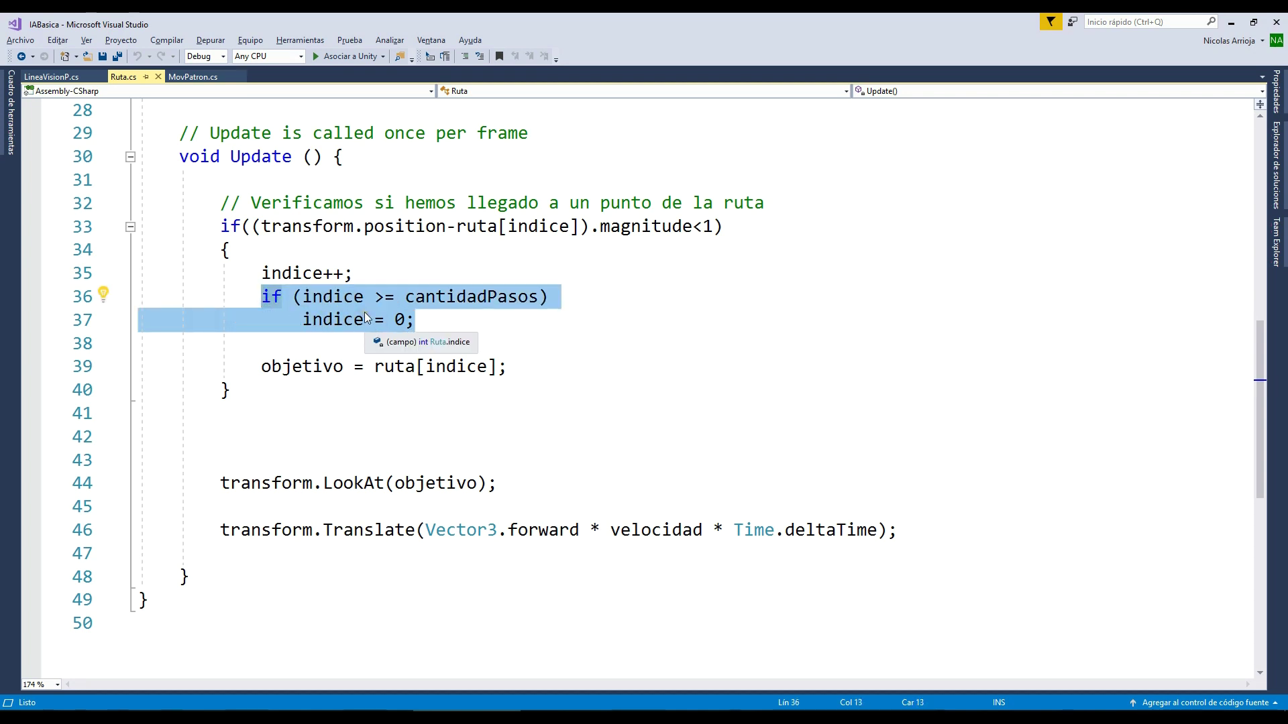
left_click(417, 271)
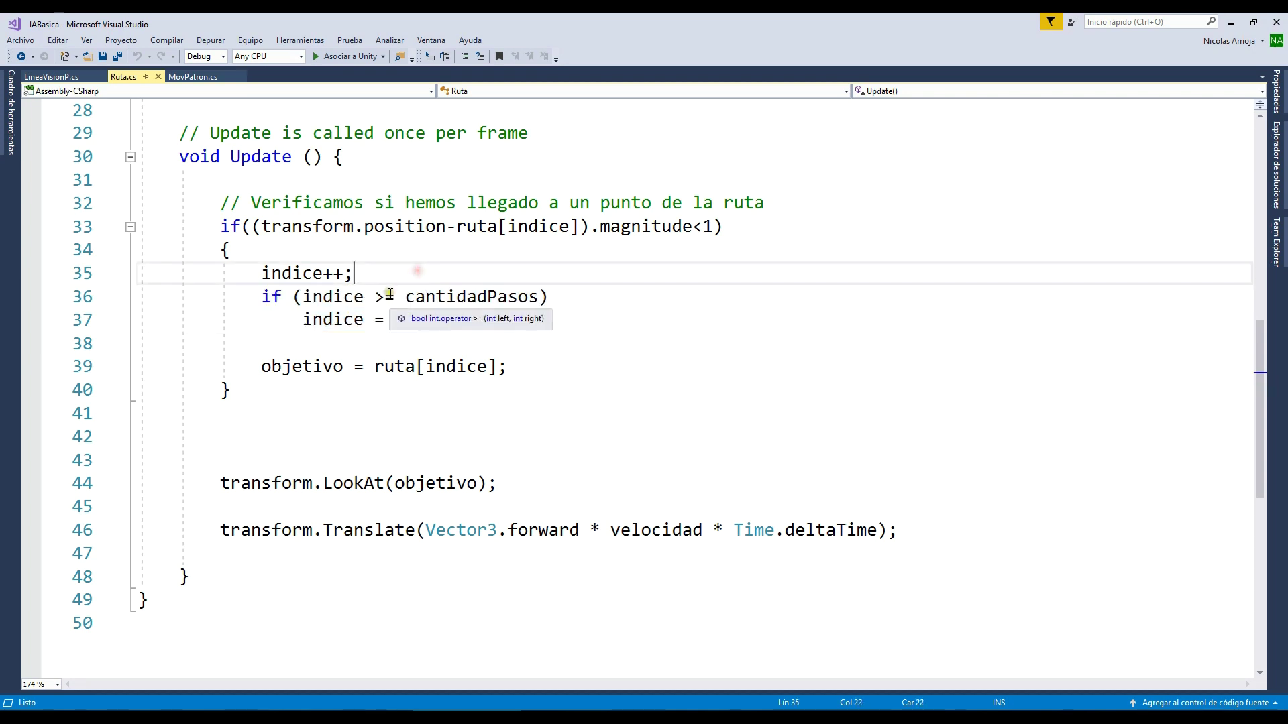
double_click(452, 302)
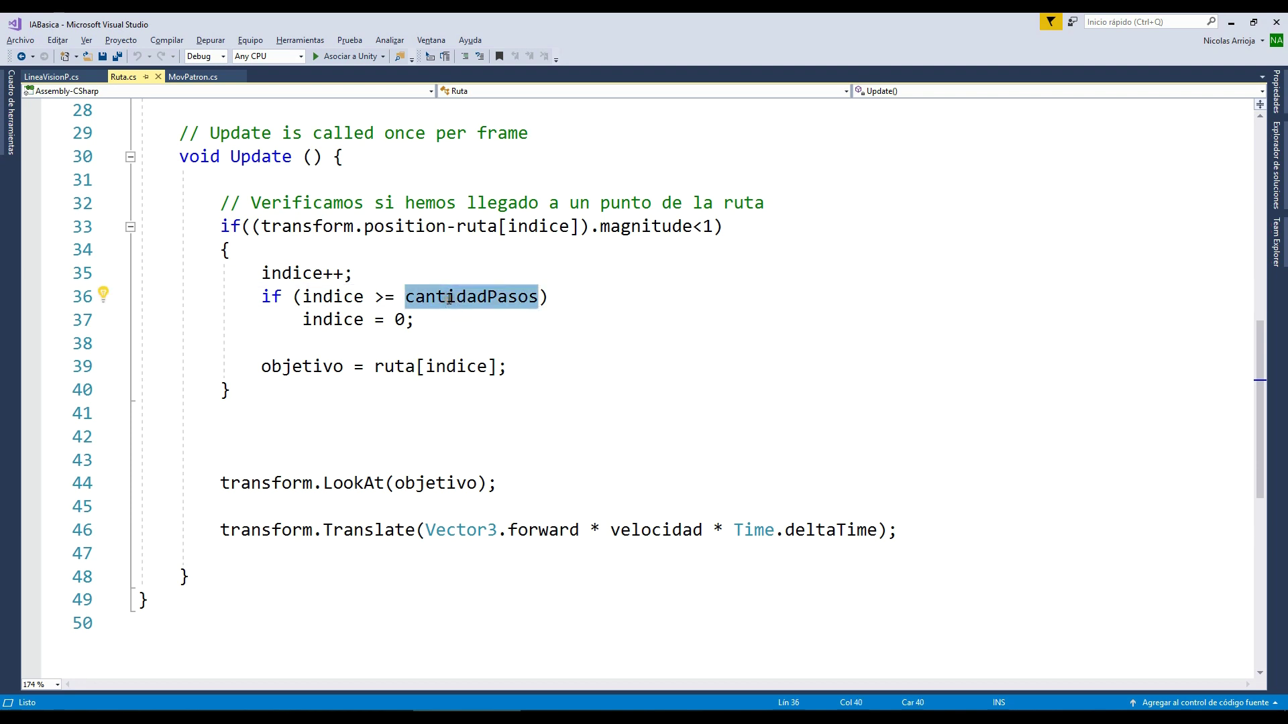
left_click_drag(416, 320, 303, 321)
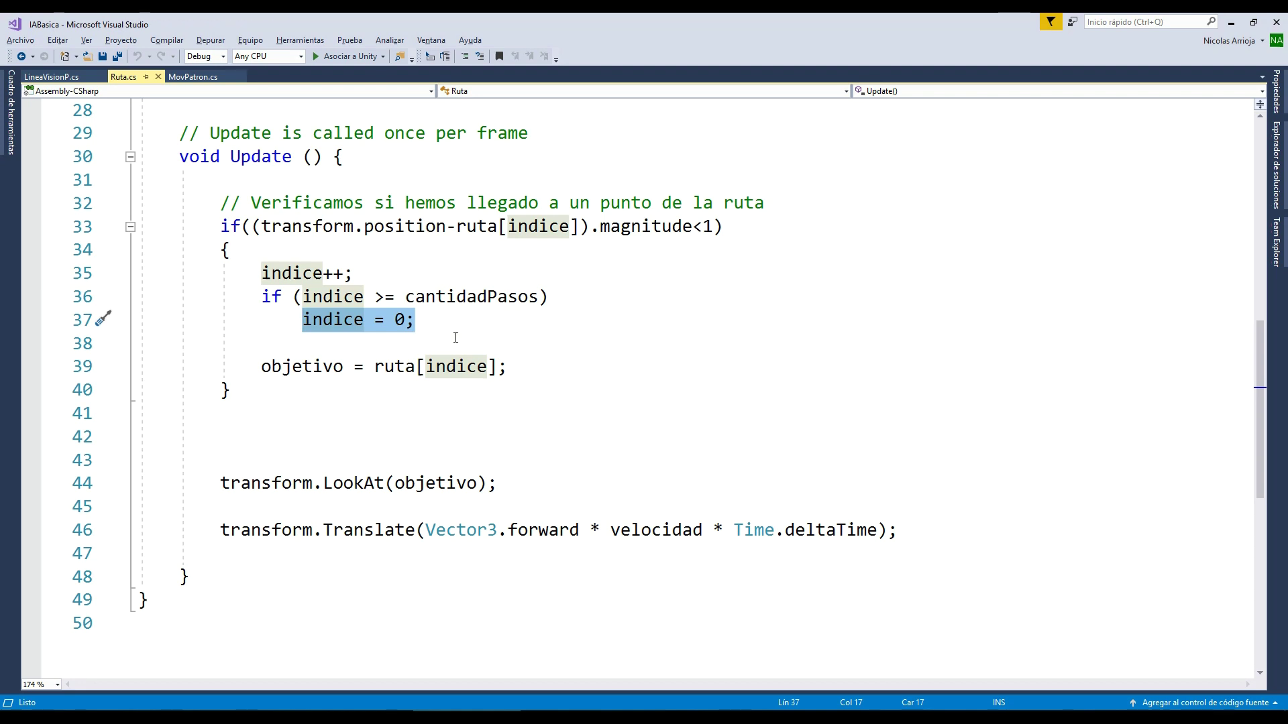
left_click_drag(550, 297, 272, 297)
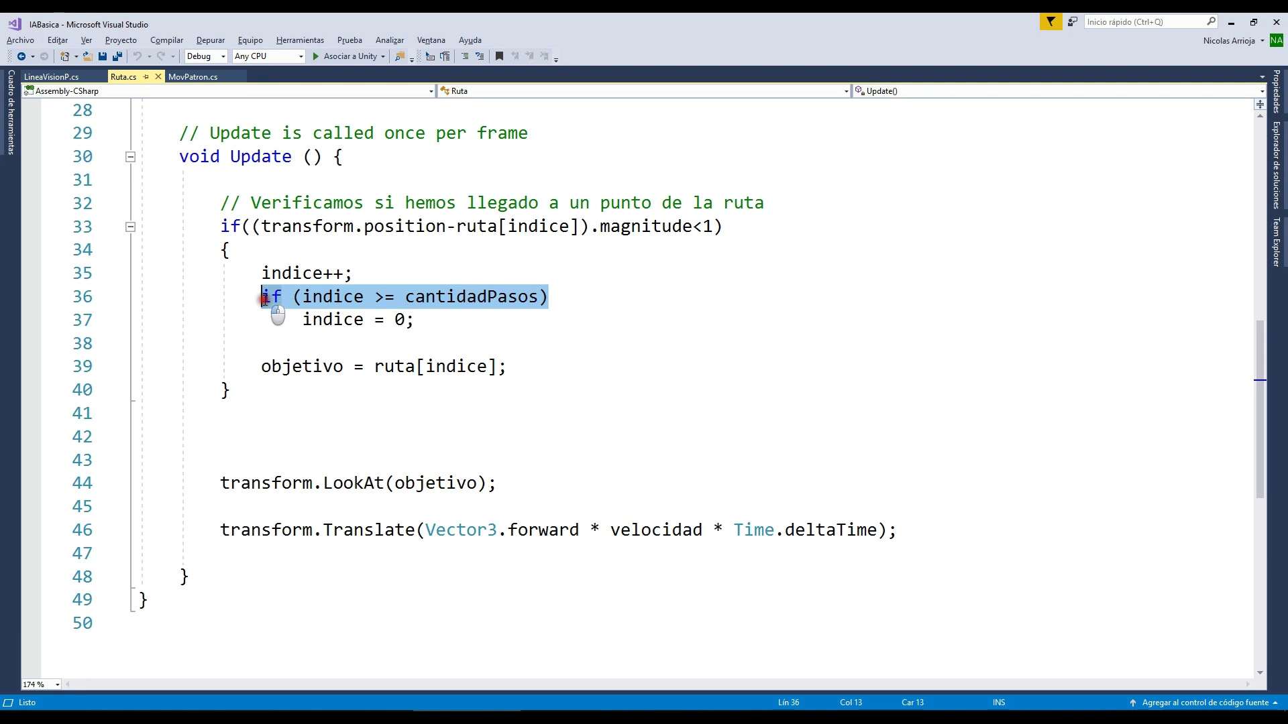
left_click_drag(429, 322, 307, 325)
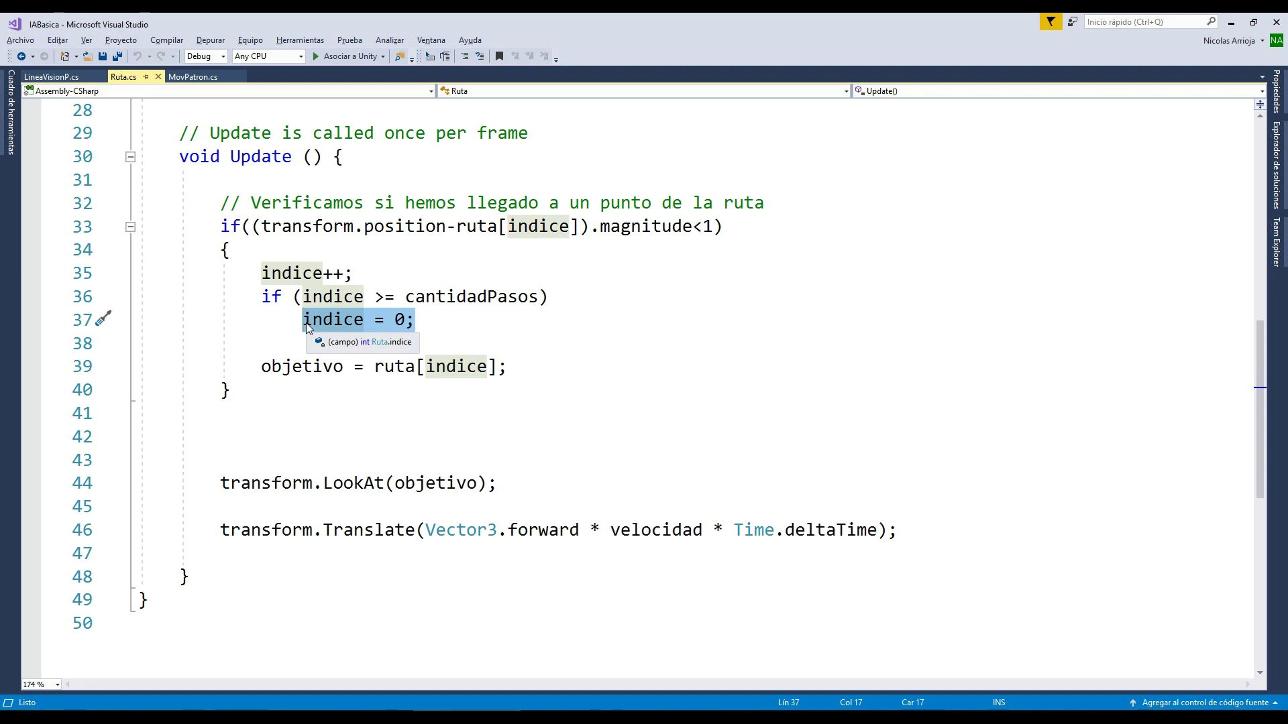
left_click(476, 342)
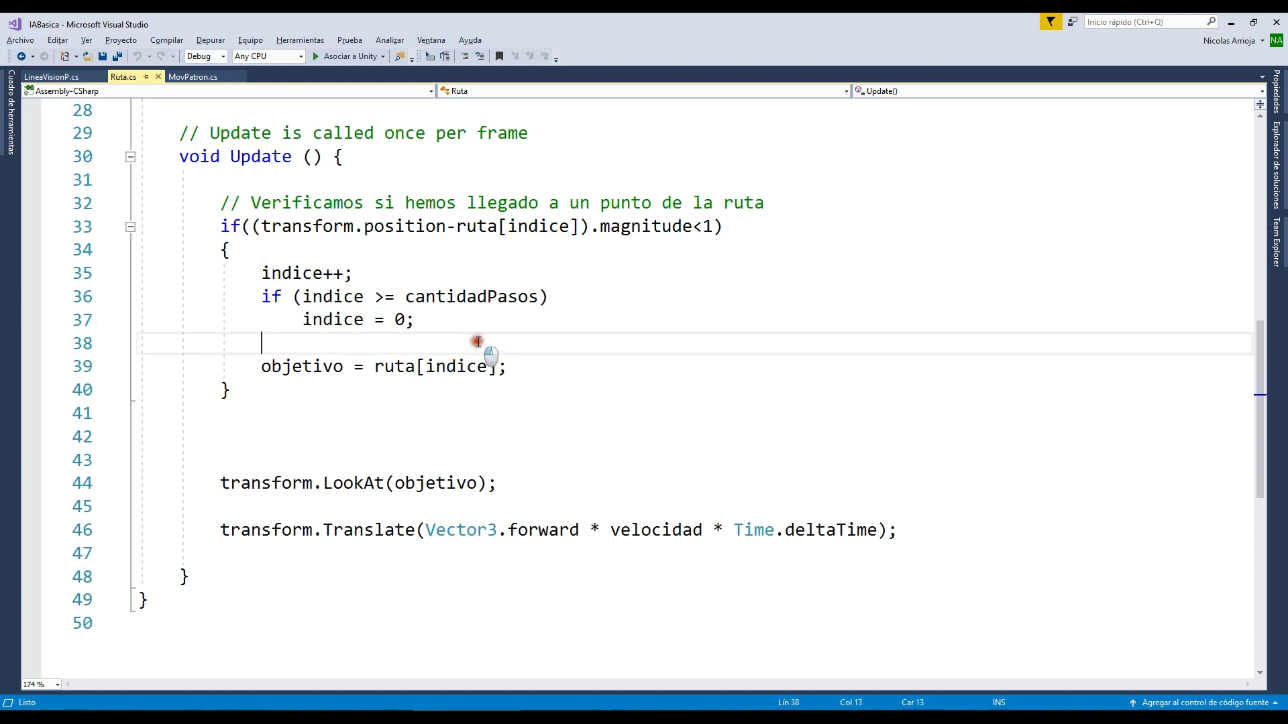
left_click_drag(521, 368, 261, 368)
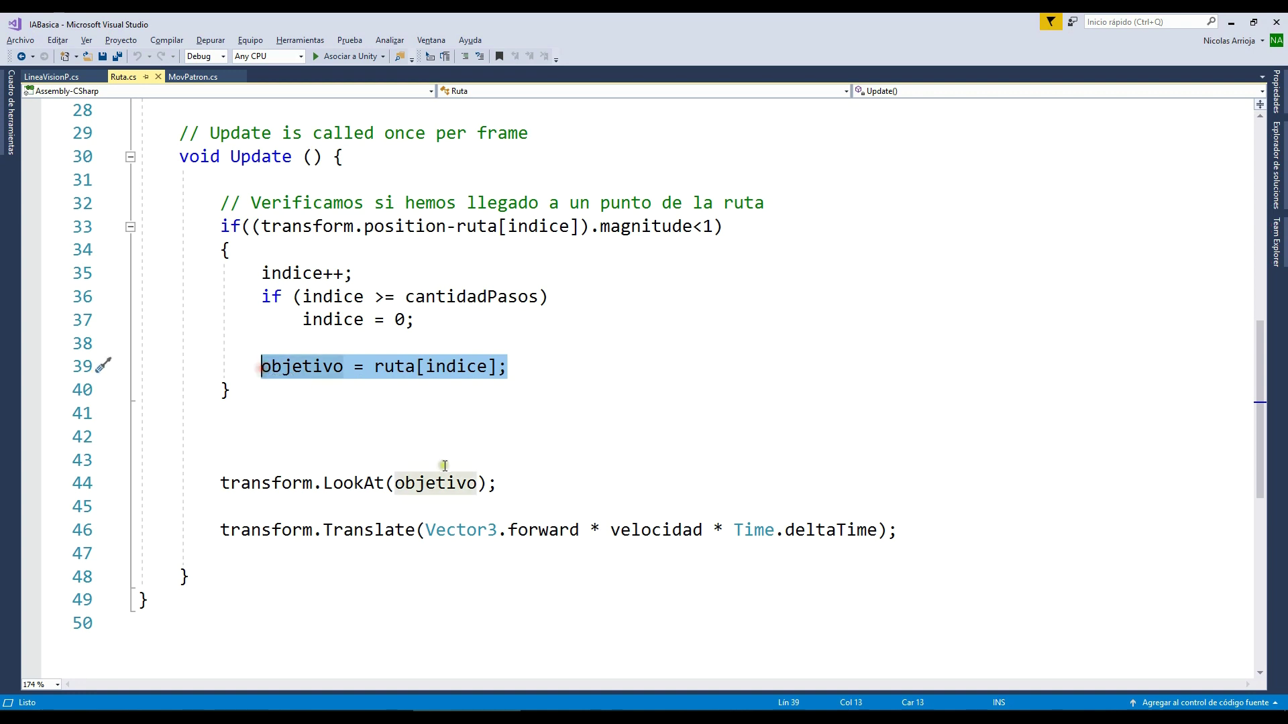
- Highlight LookAt(objetivo) on line 44 and the velocidad * Time.deltaTime movement on line 46
left_click(515, 484)
left_click(436, 485)
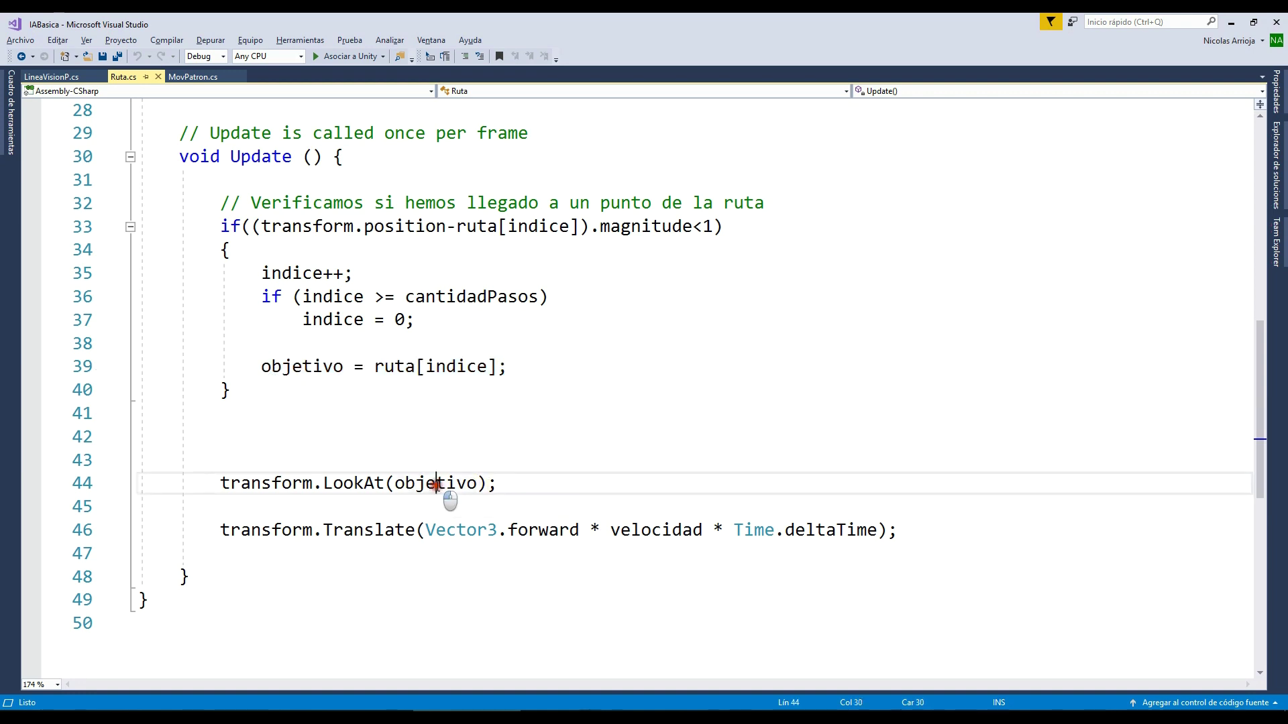
double_click(436, 484)
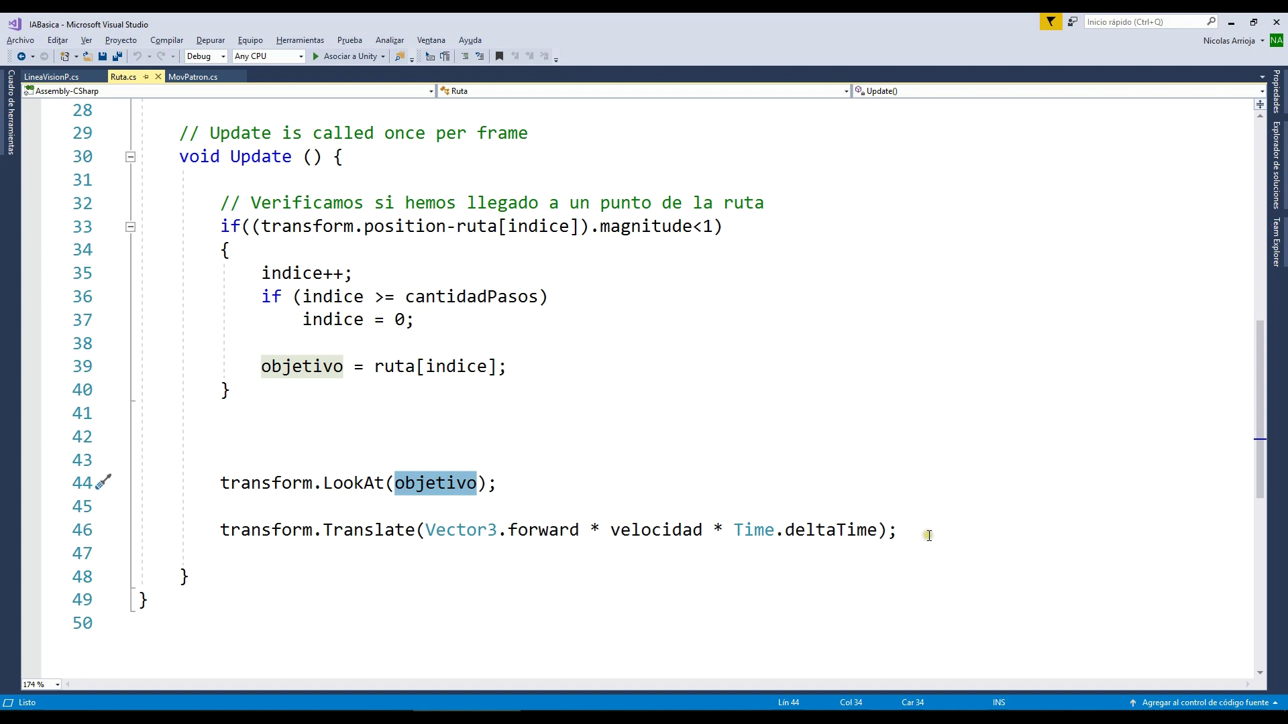
left_click_drag(928, 535, 426, 536)
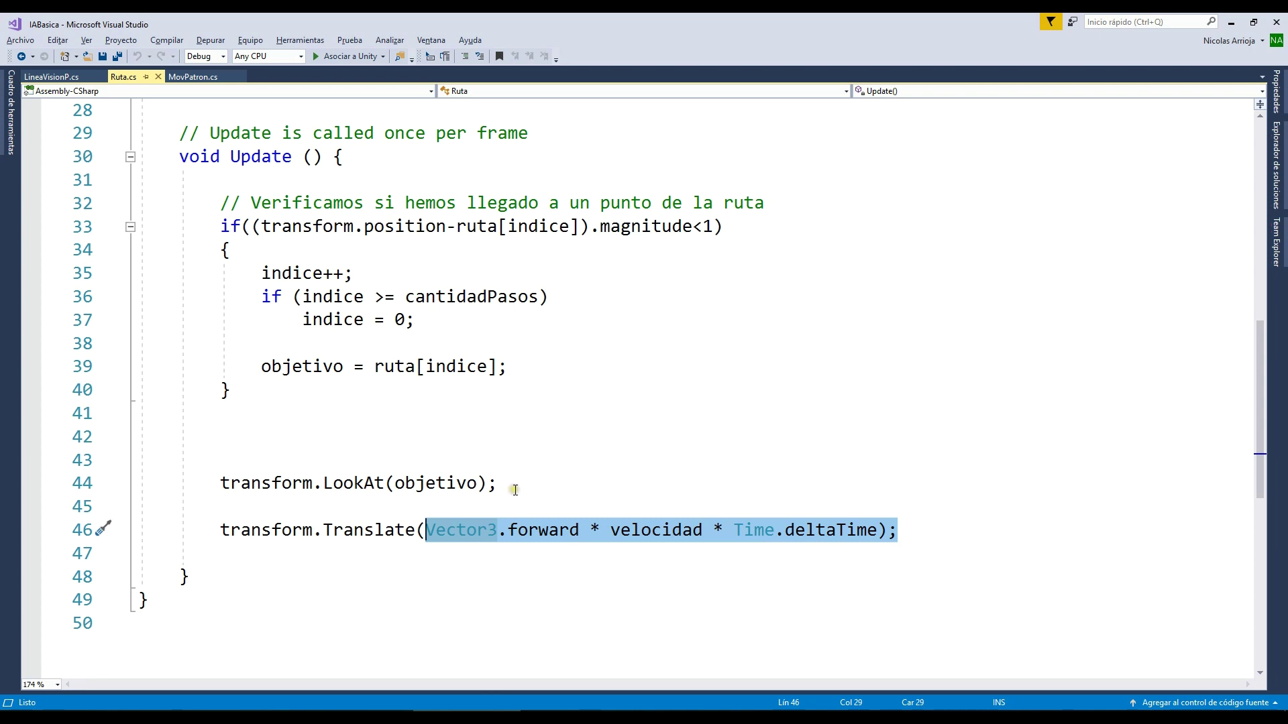
left_click_drag(514, 490, 231, 483)
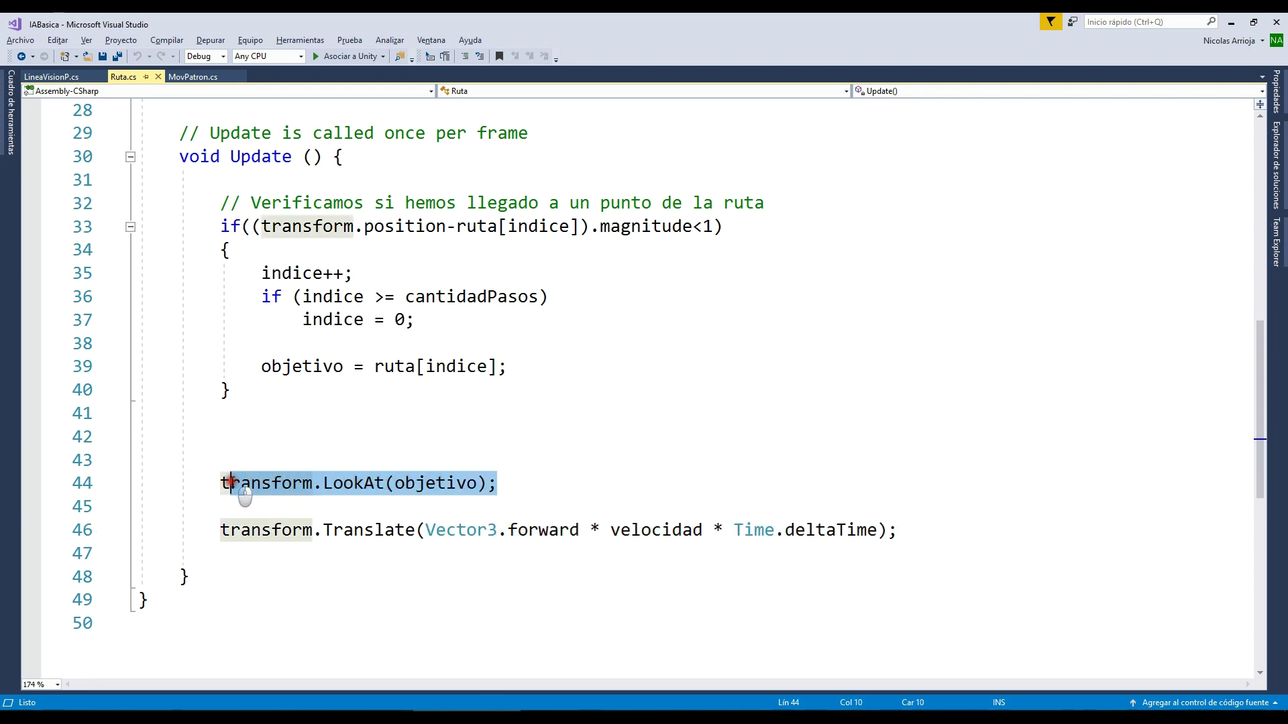
mouse_move(580, 530)
left_mouse_down()
mouse_move(827, 530)
mouse_move(697, 530)
left_mouse_up()
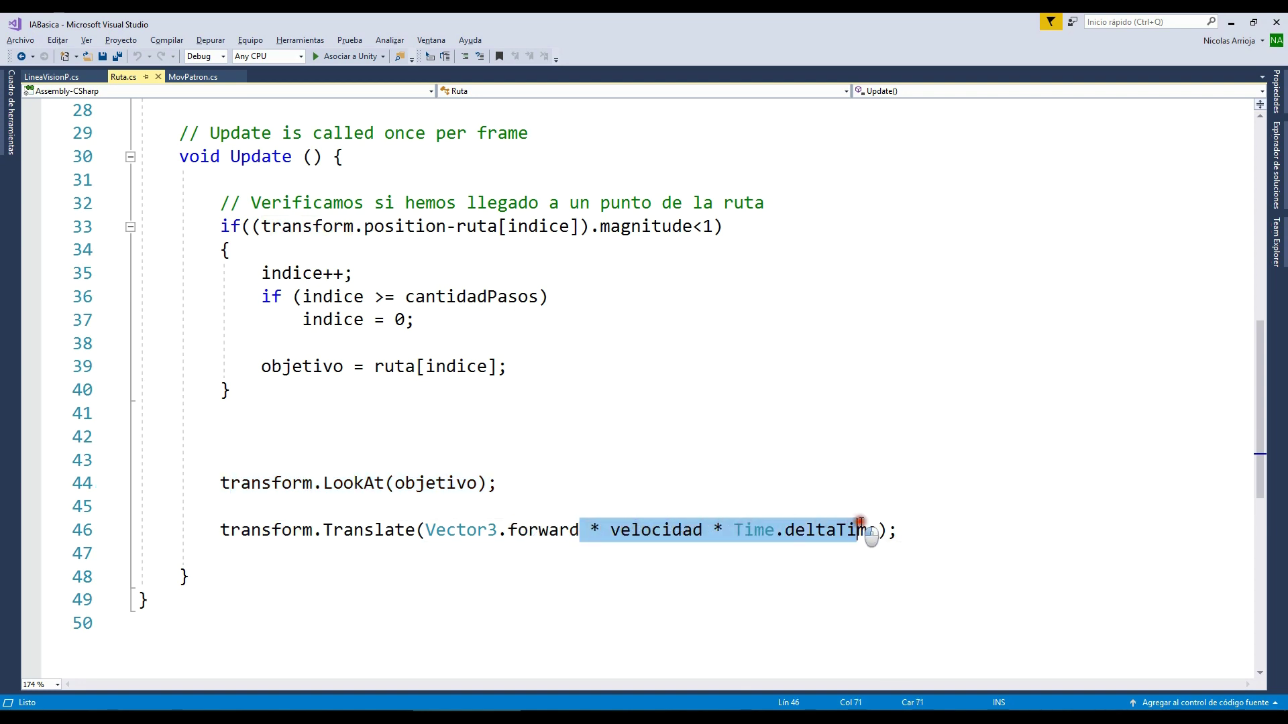
- Save all changes to Ruta.cs and switch back to the Unity editor
left_click(697, 545)
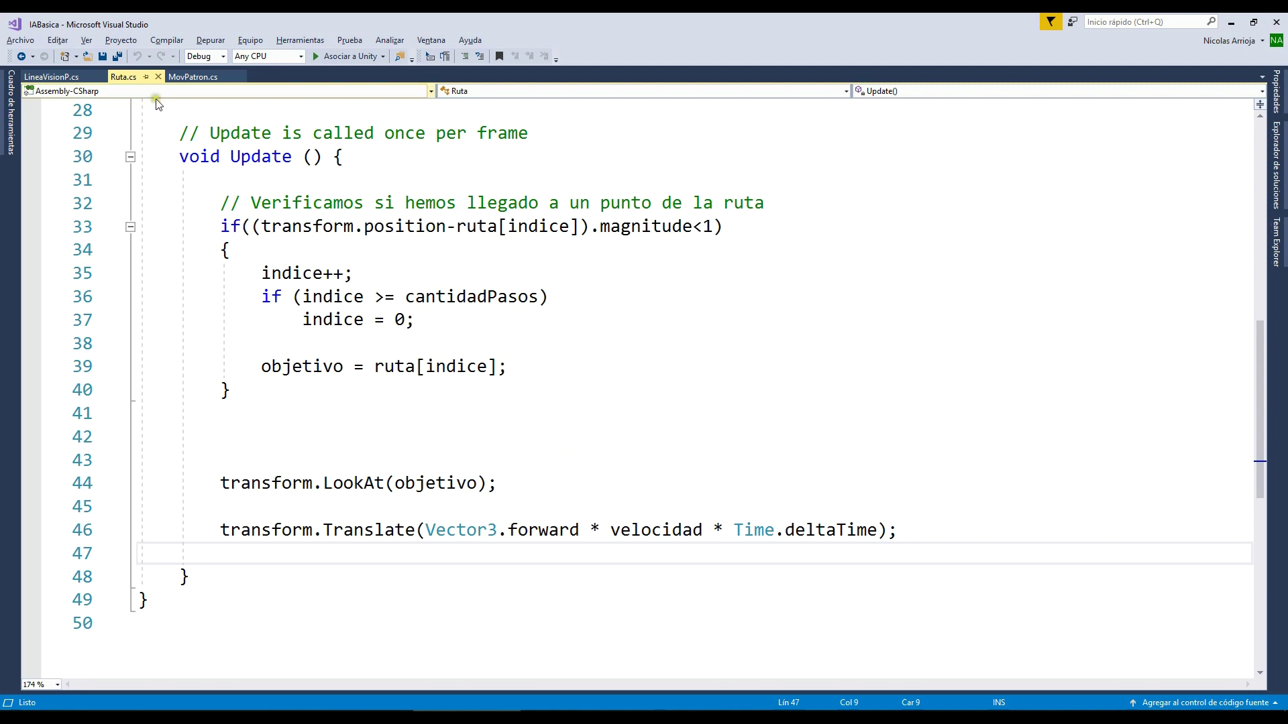
left_click(118, 56)
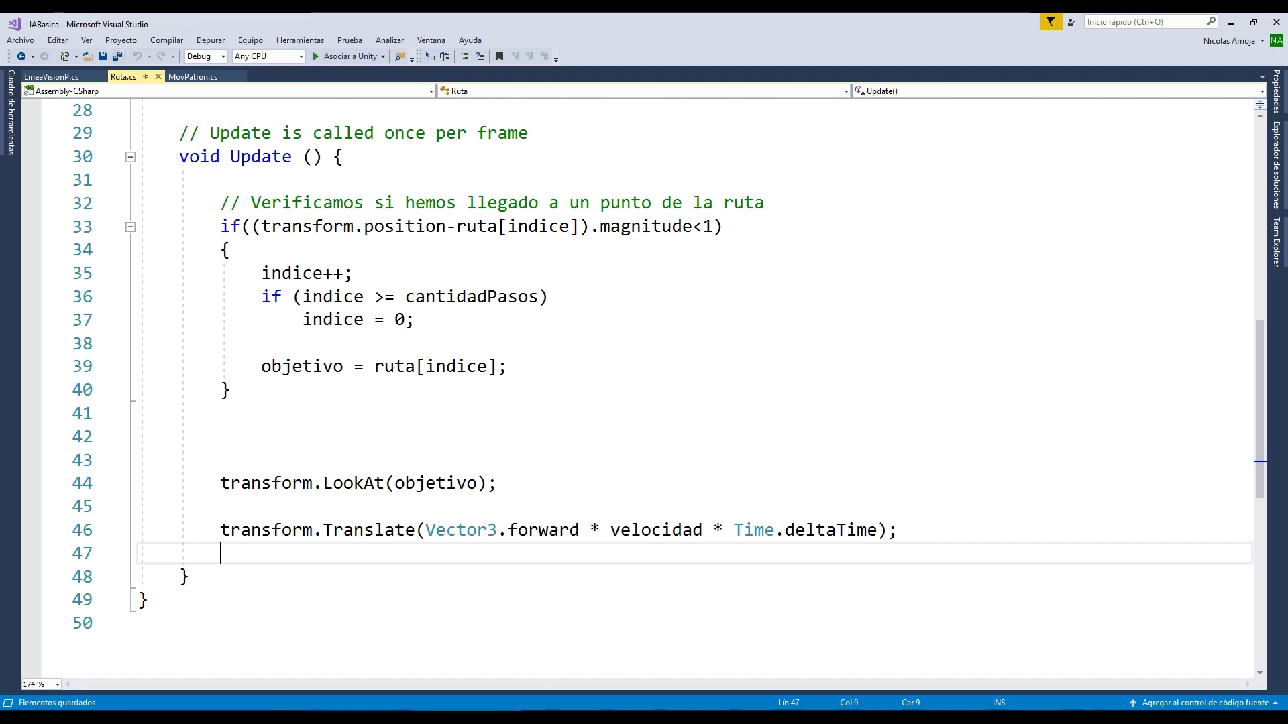
key("alt+Tab")
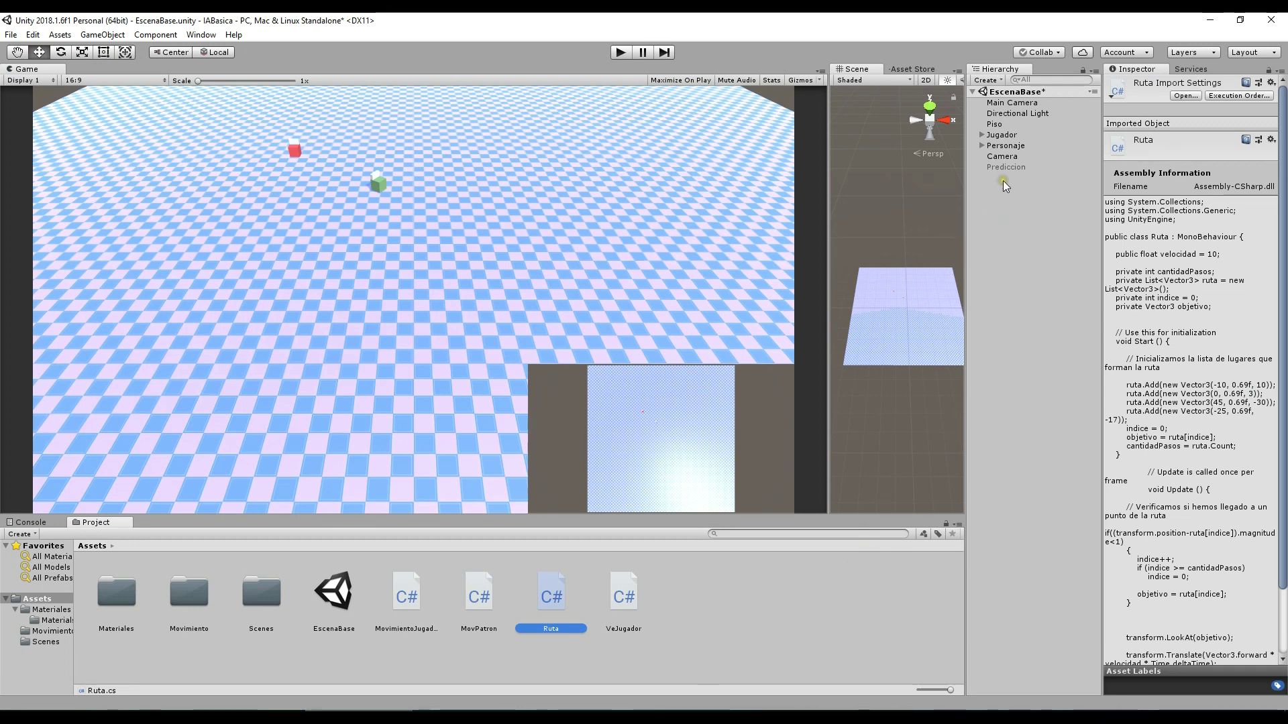
- Add the Ruta script from the Project panel to the Personaje cube's Inspector
left_click(1012, 149)
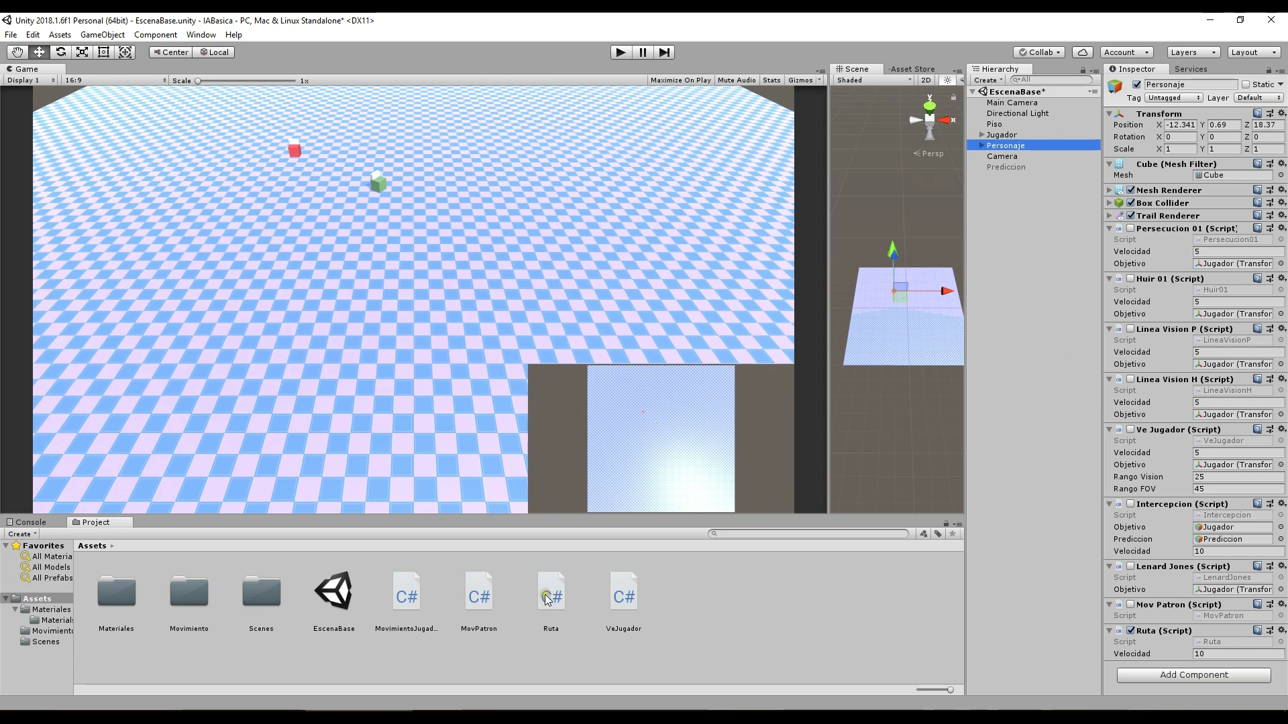
left_click_drag(554, 600, 1085, 657)
- Enter Play mode so Personaje follows the waypoints at speed 10
left_click(620, 53)
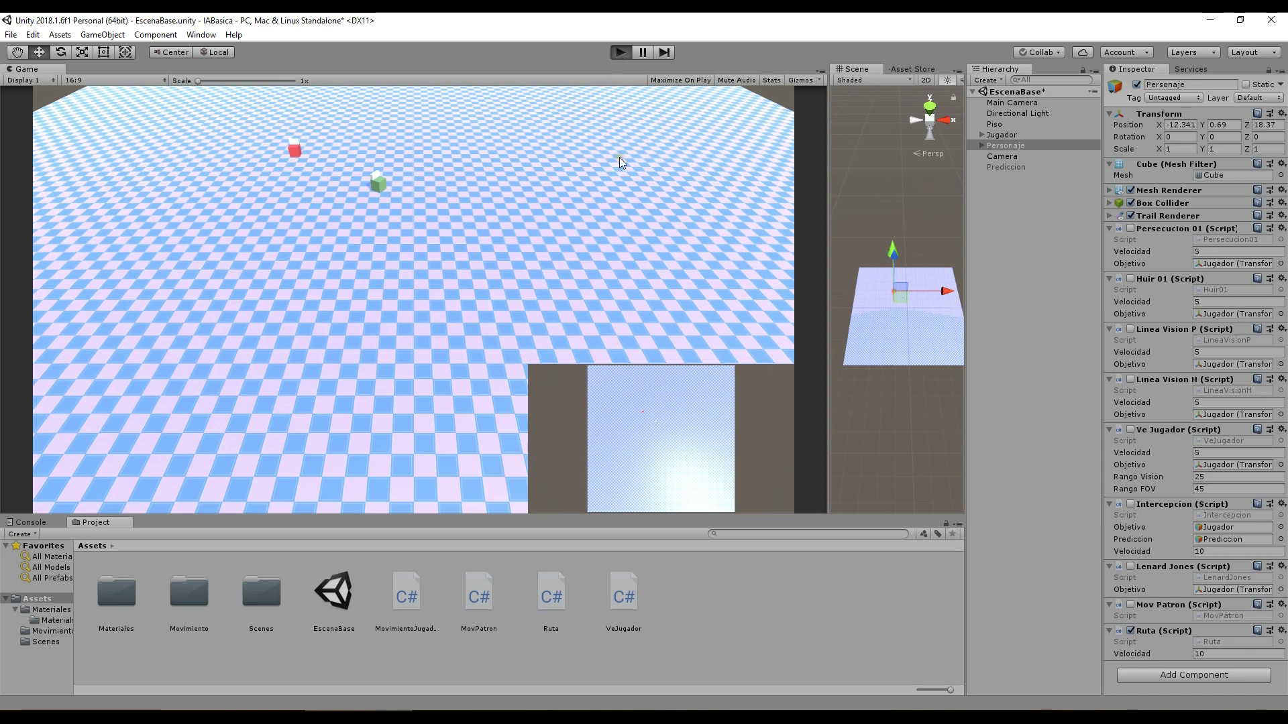